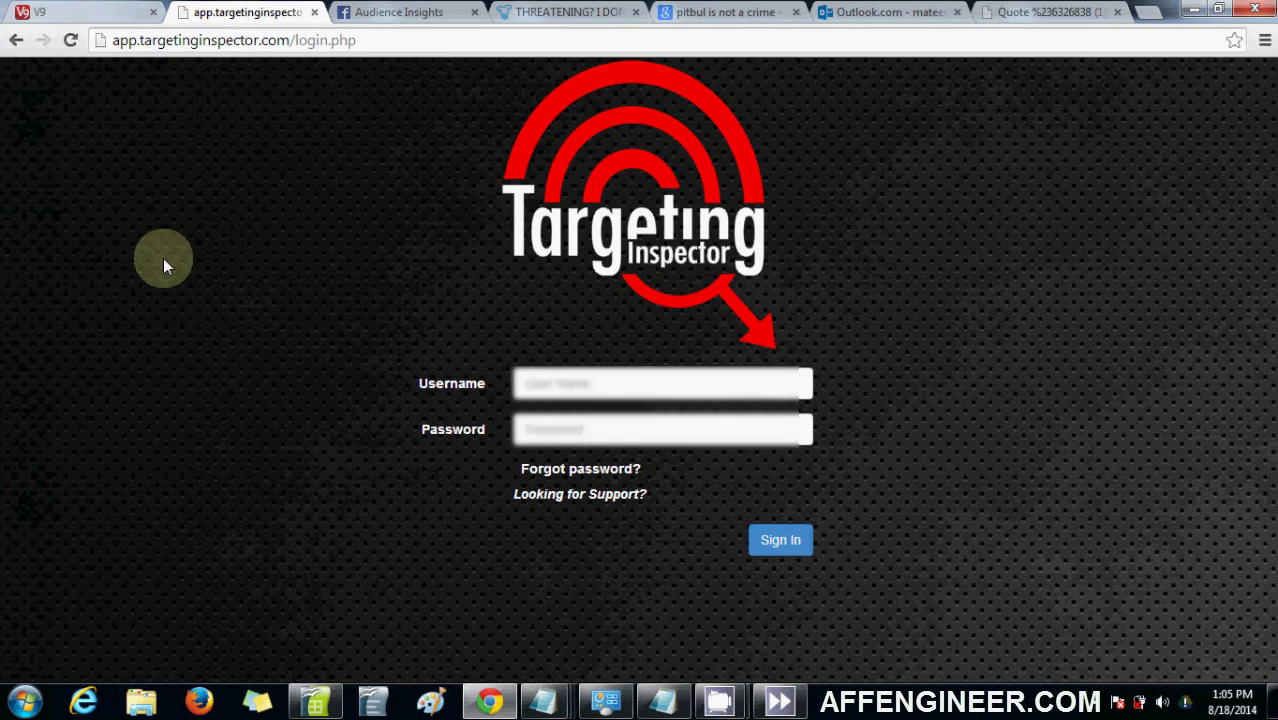
# Step: Sign in to Targeting Inspector with the account username and password
pyautogui.click(588, 388)
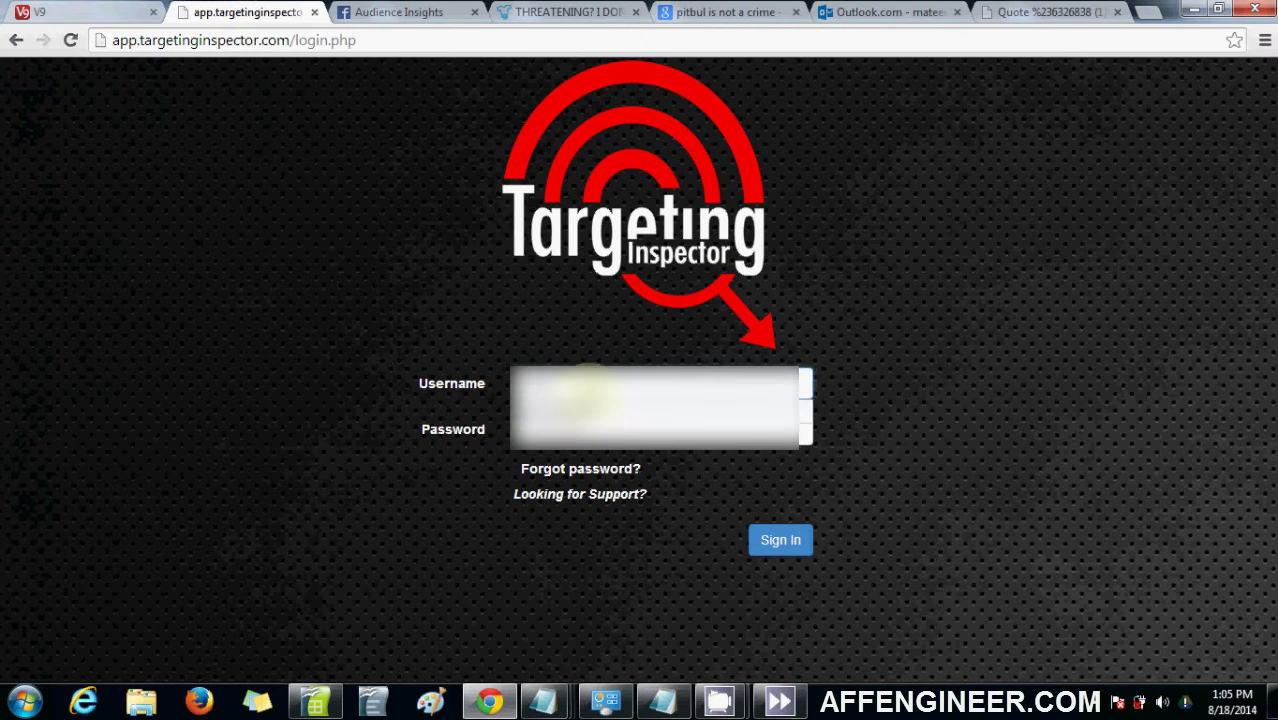
pyautogui.click(590, 390)
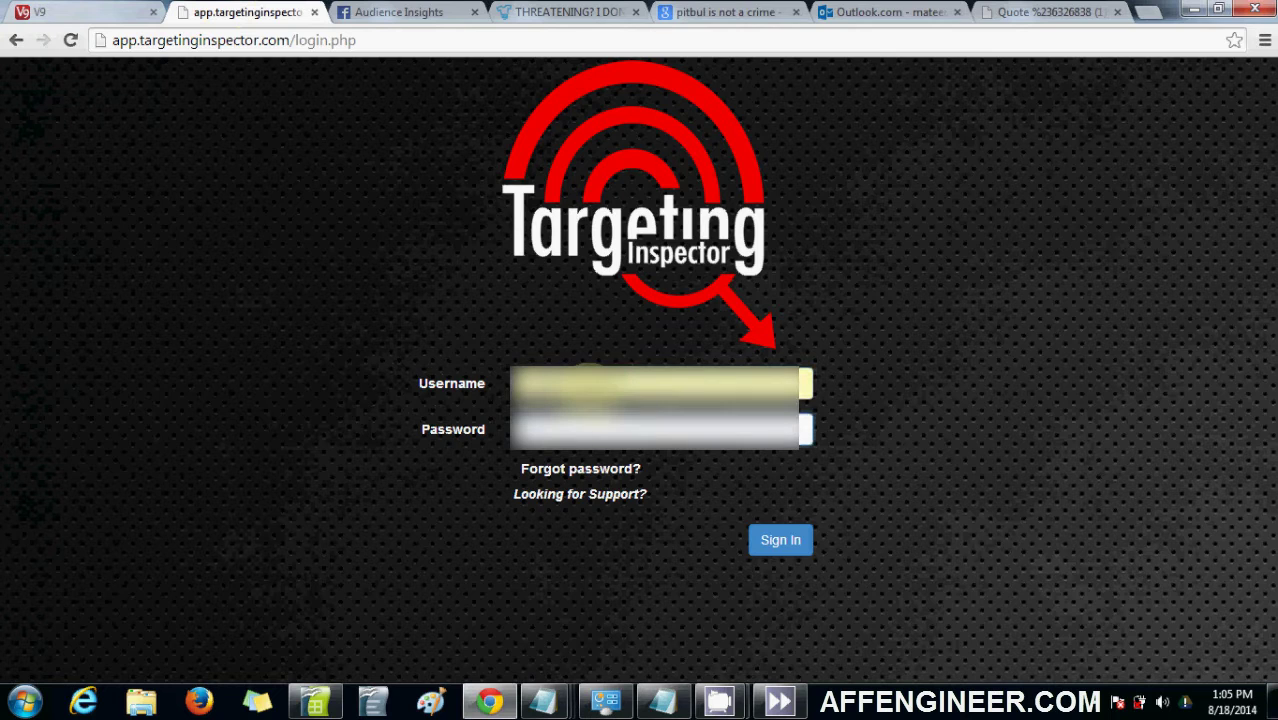
pyautogui.press('Return')
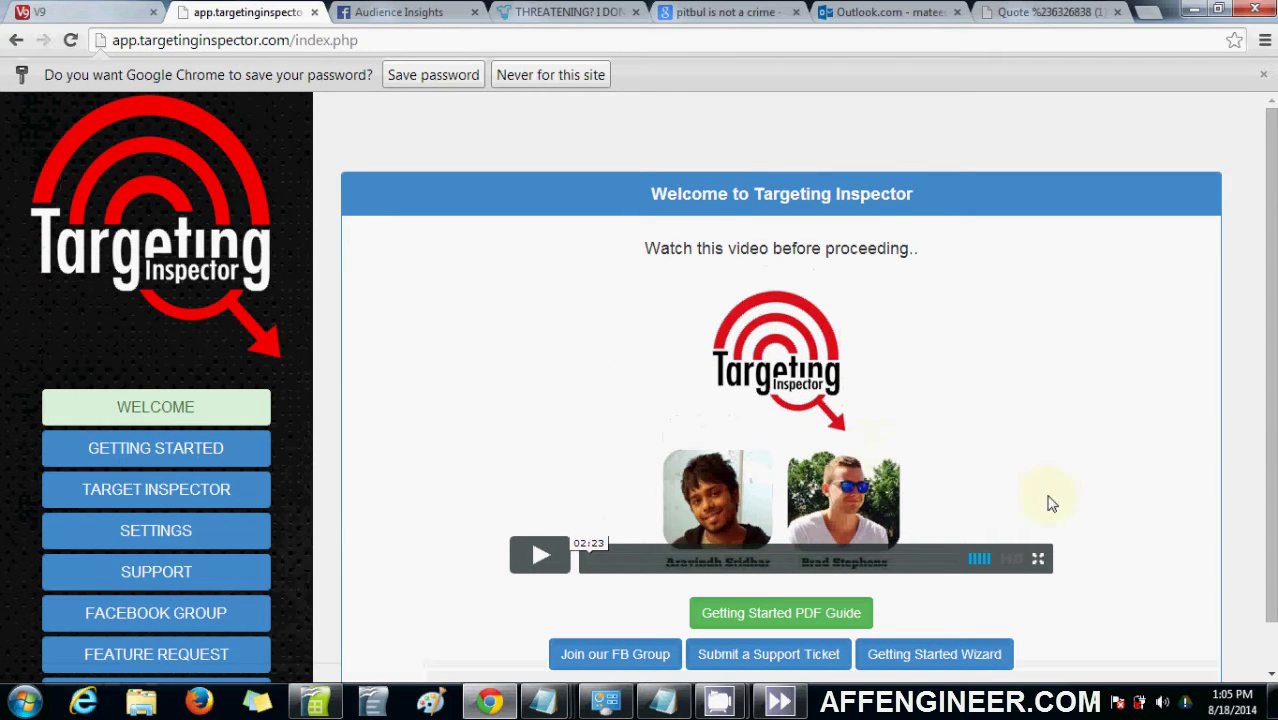
# Step: Open the Target Inspector interest search and search for the keyword "nurses"
pyautogui.scroll(-1, 1270, 397)
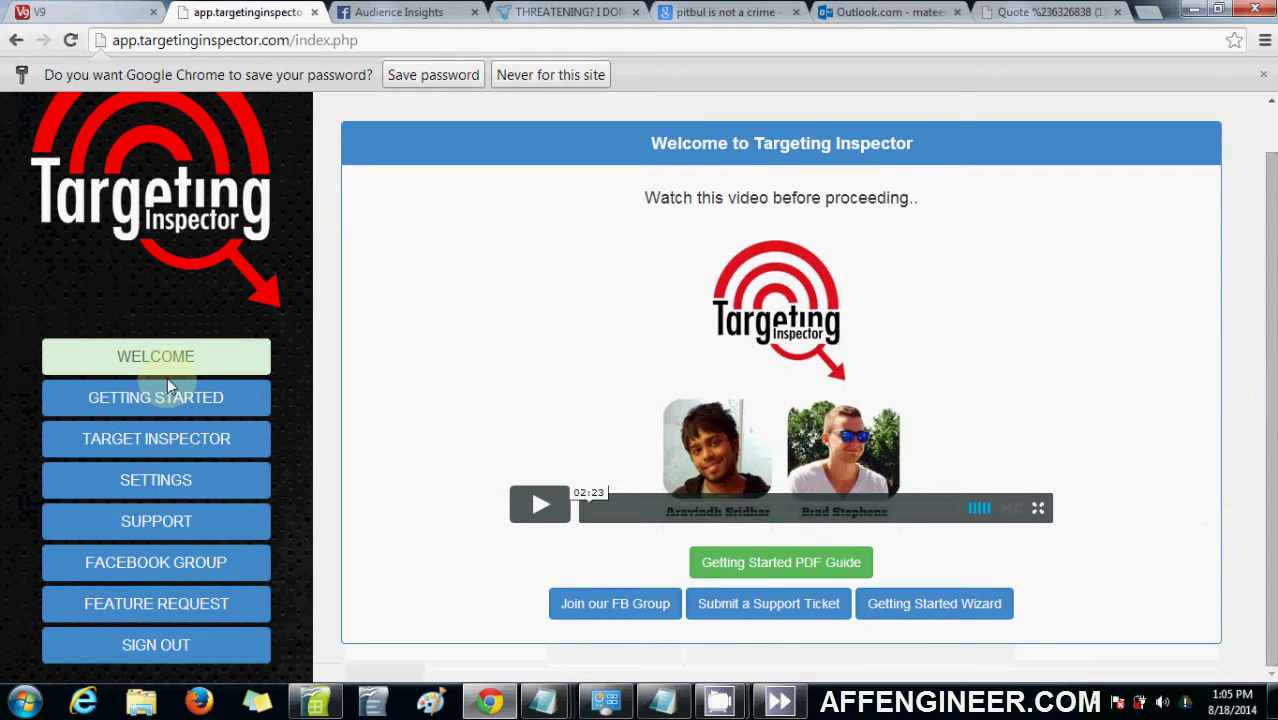
pyautogui.click(160, 446)
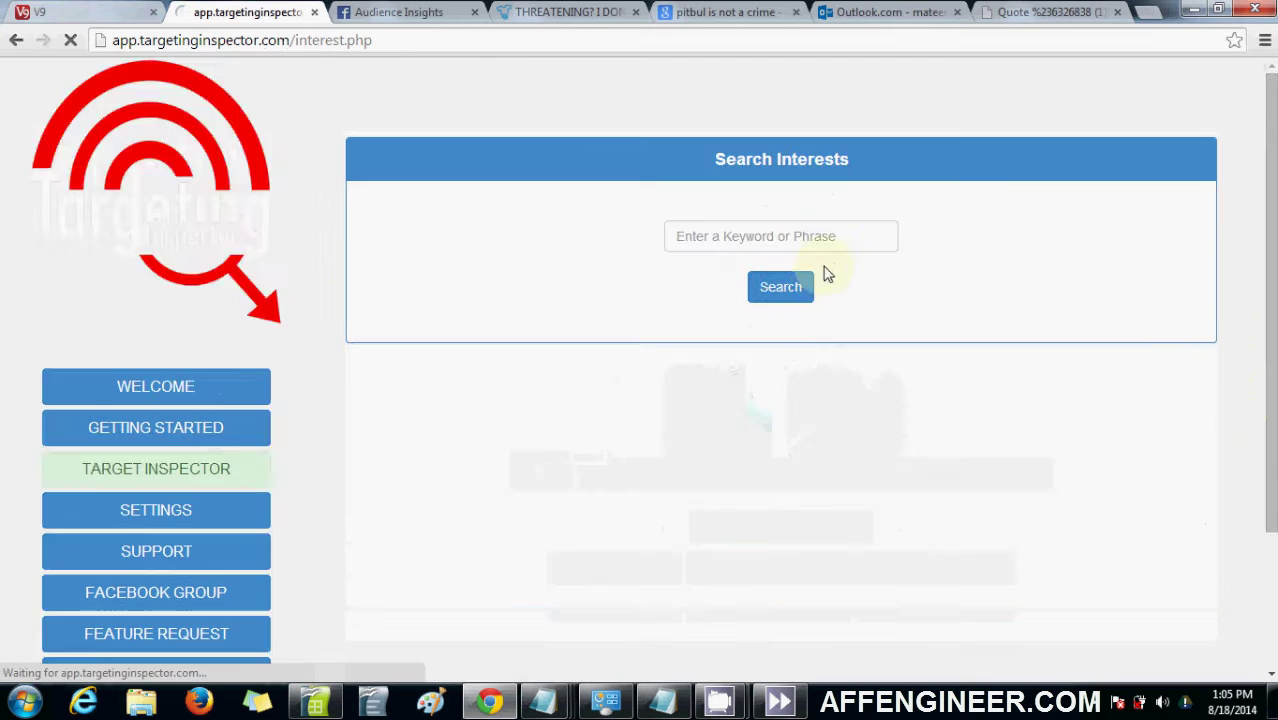
pyautogui.click(819, 236)
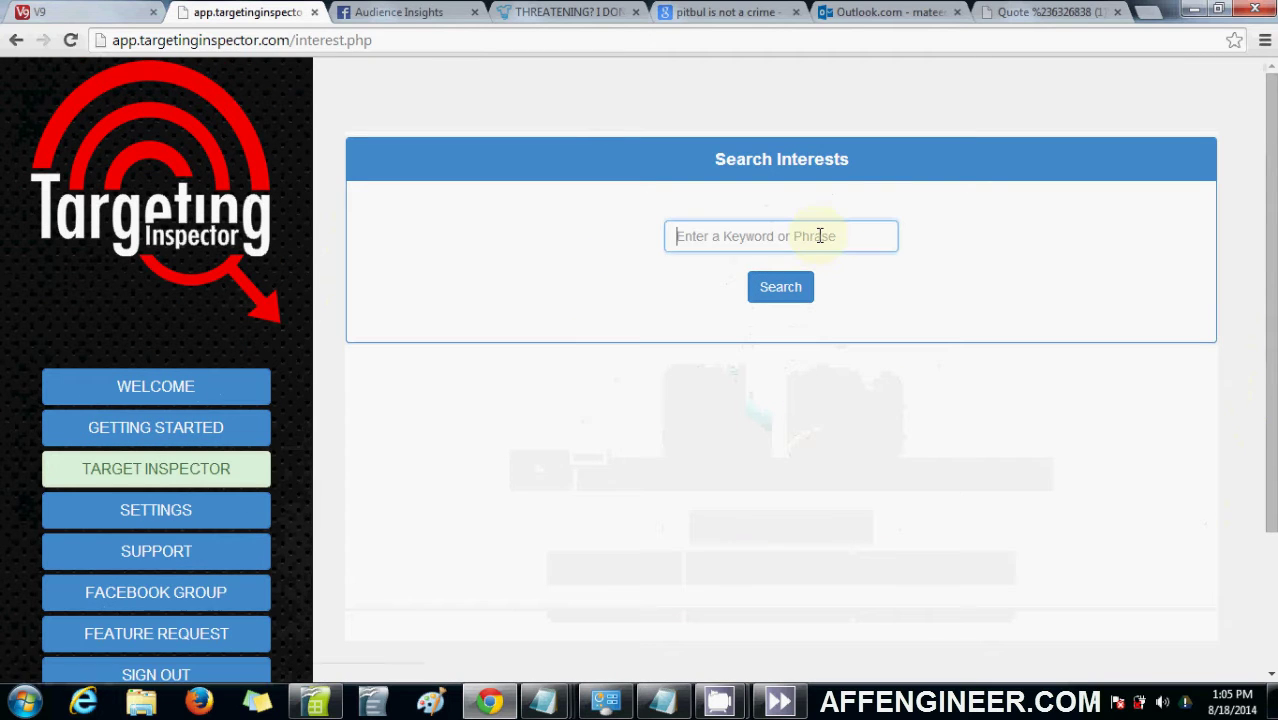
pyautogui.write('nurses')
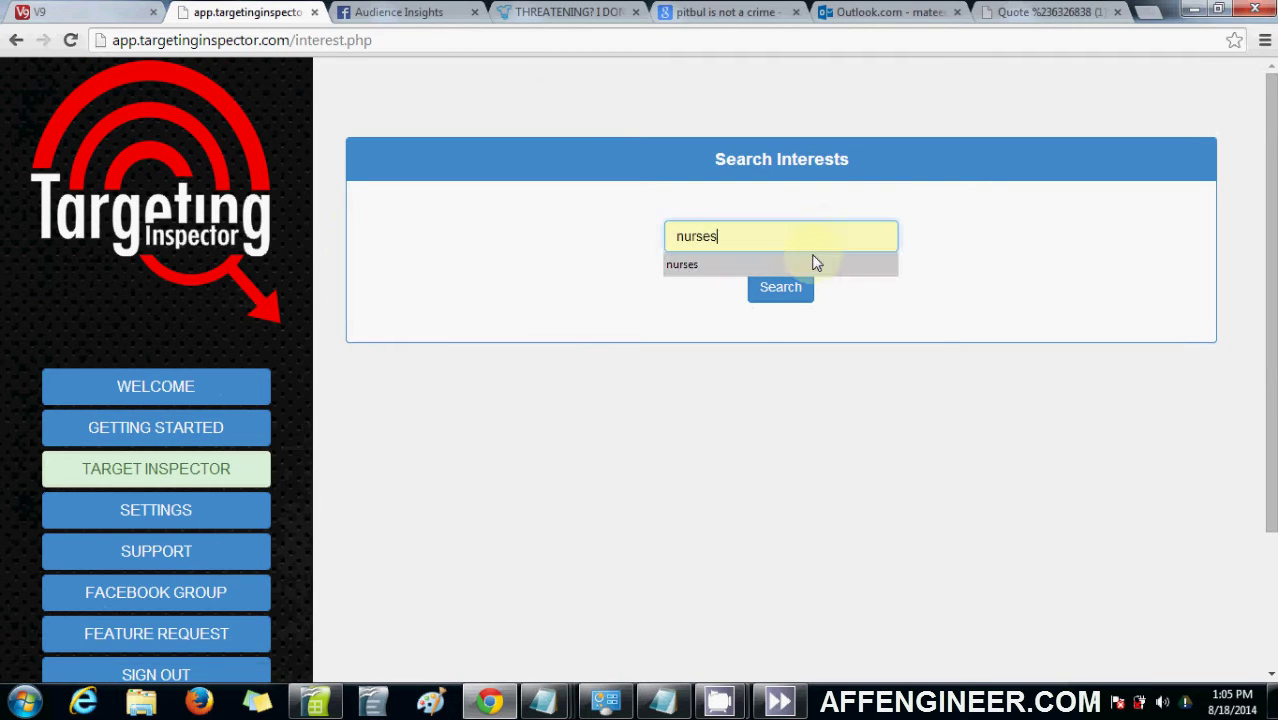
pyautogui.click(816, 263)
pyautogui.click(808, 288)
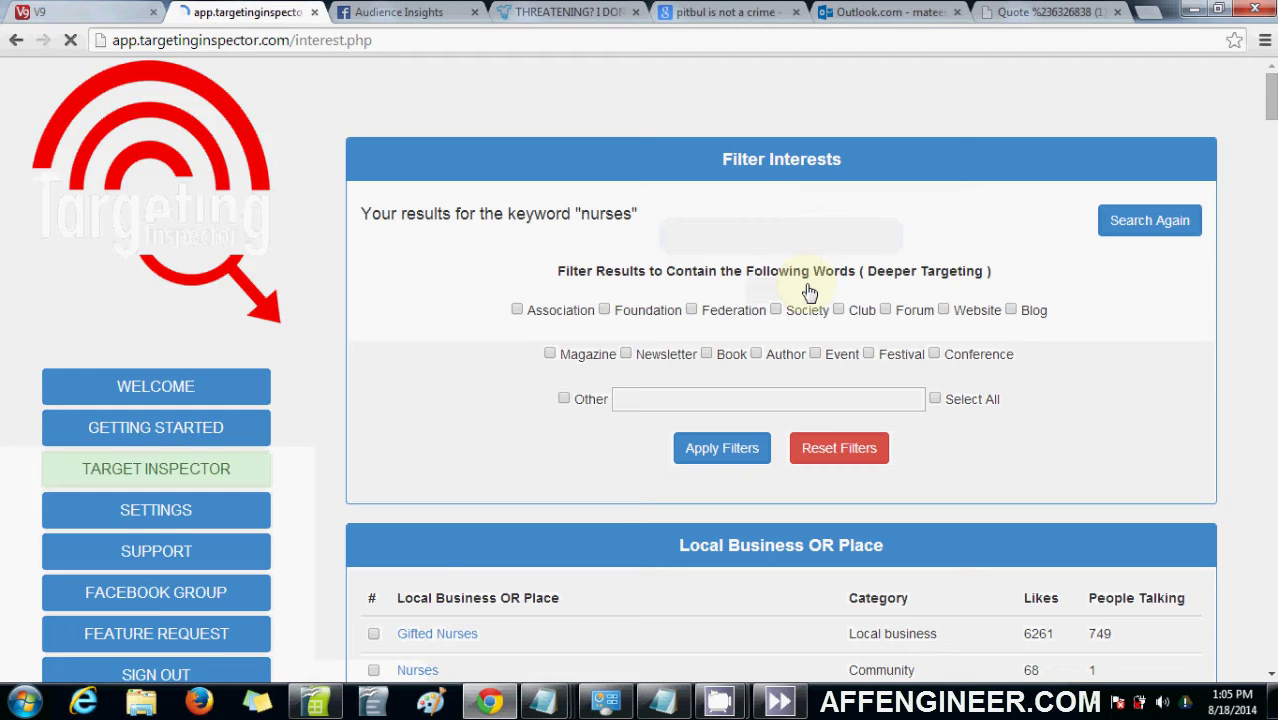
# Step: Filter the nurses results by all the listed deeper-targeting words, from Association to Conference
pyautogui.click(934, 400)
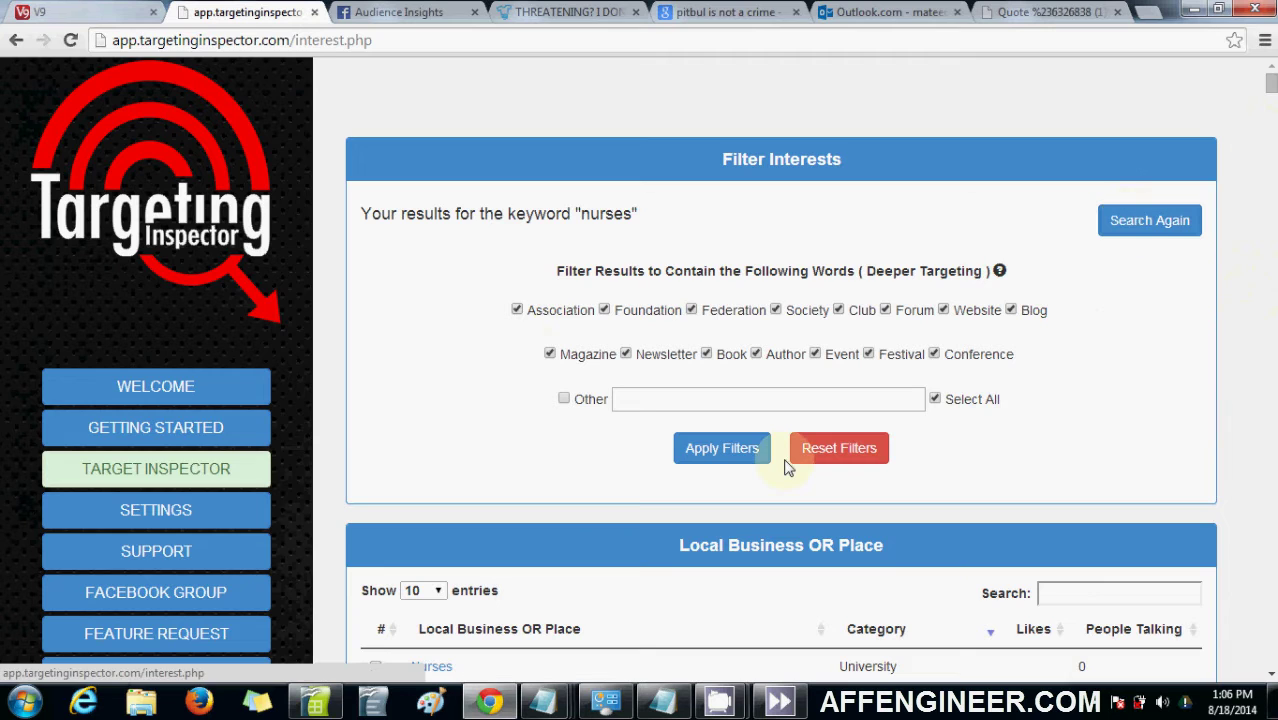
pyautogui.click(740, 452)
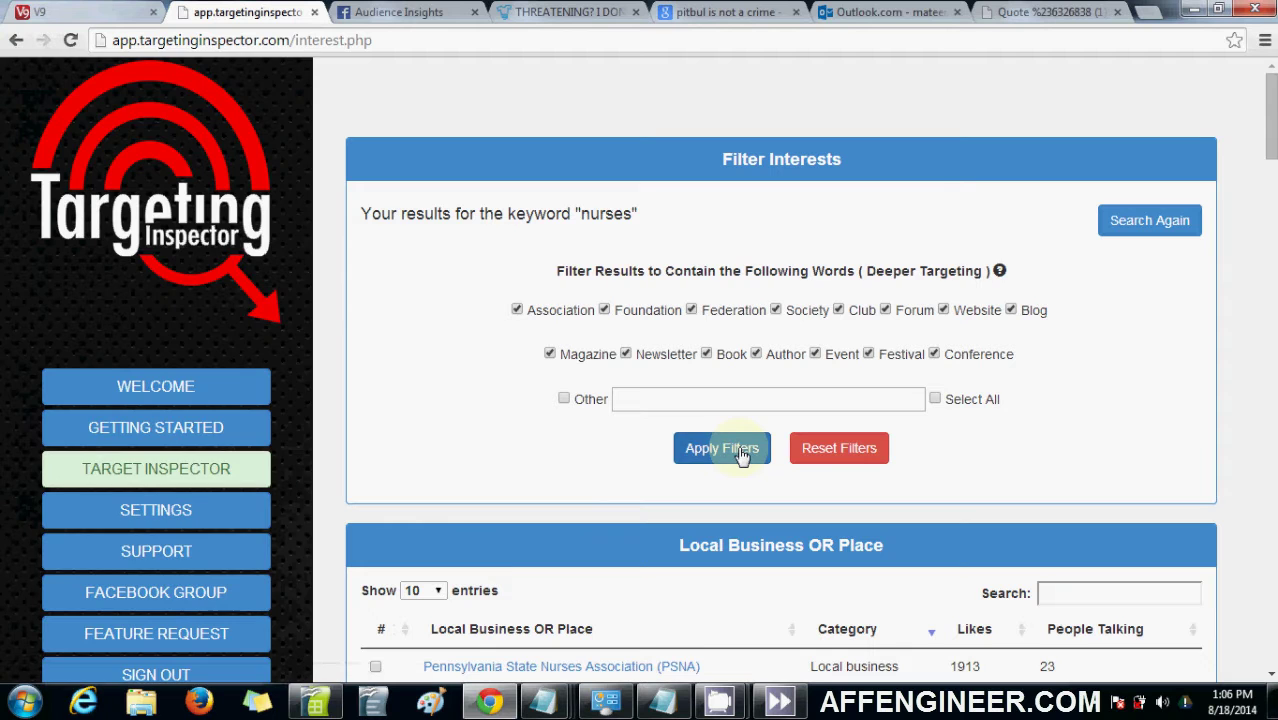
pyautogui.scroll(-2, 1010, 368)
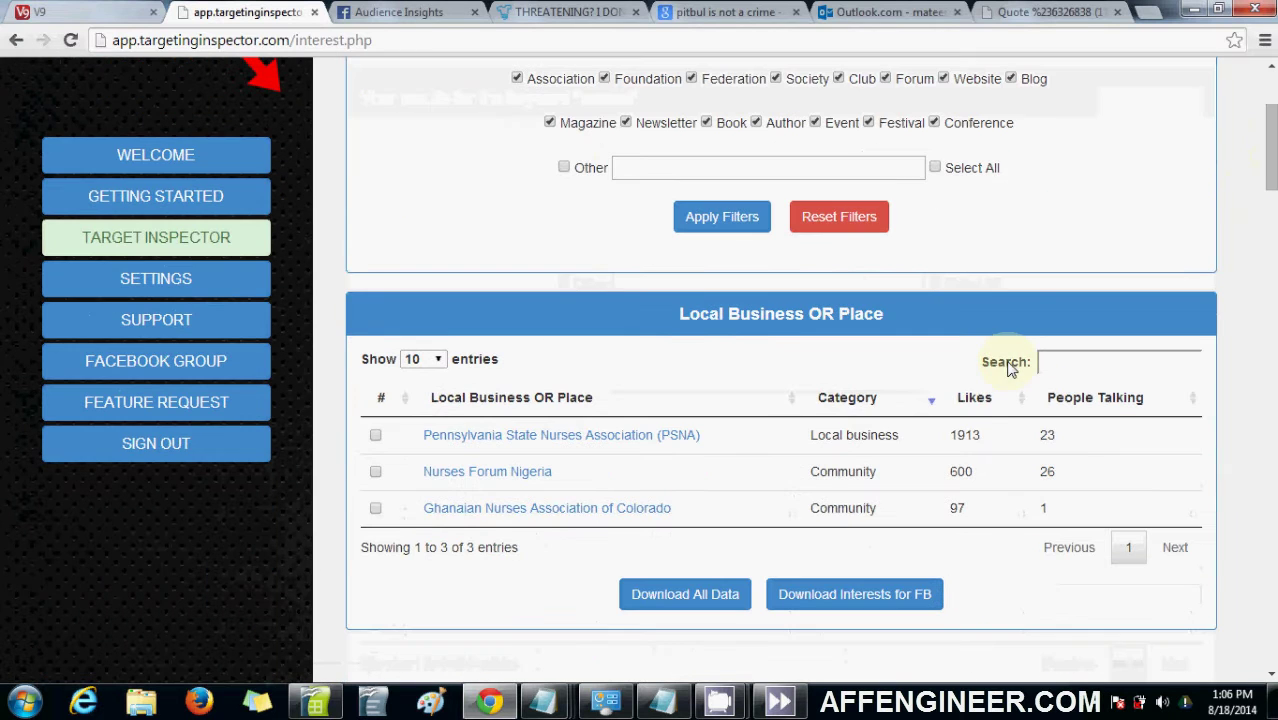
pyautogui.moveTo(1268, 146); pyautogui.dragTo(1268, 128)
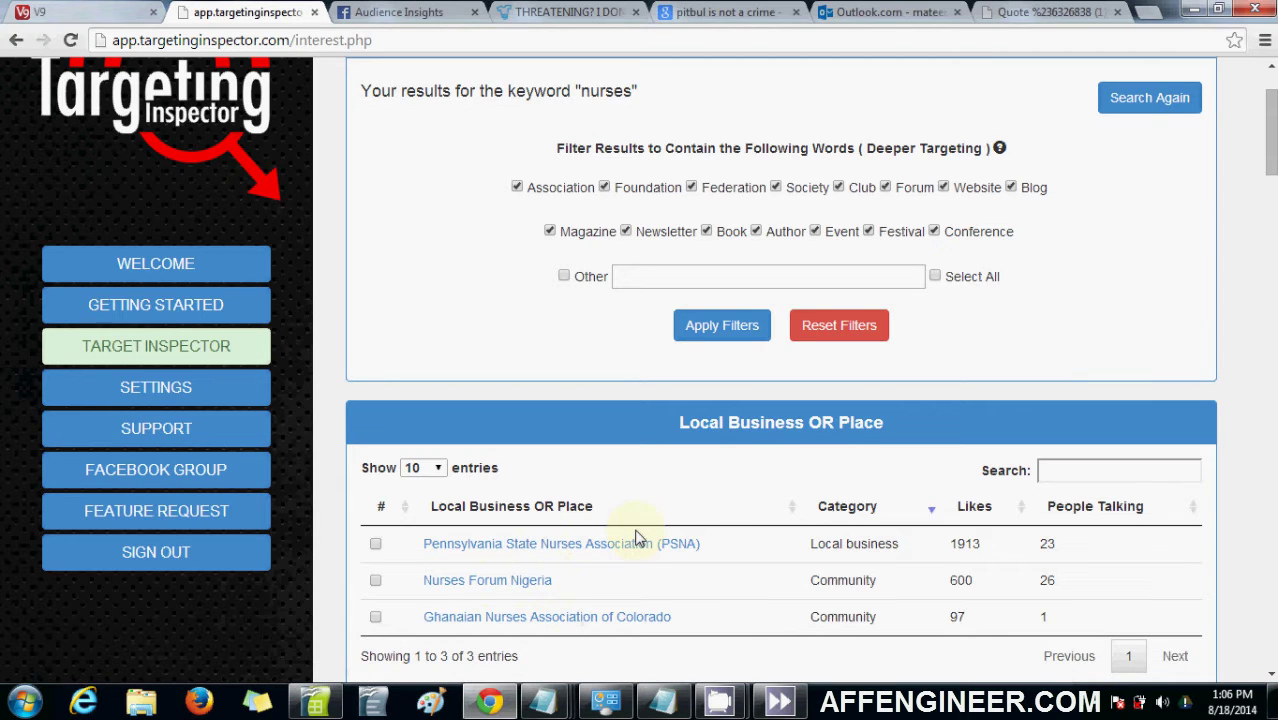
# Step: Sort the Company, Organization or Institution results by likes, highest first
pyautogui.moveTo(1269, 140); pyautogui.dragTo(1268, 210)
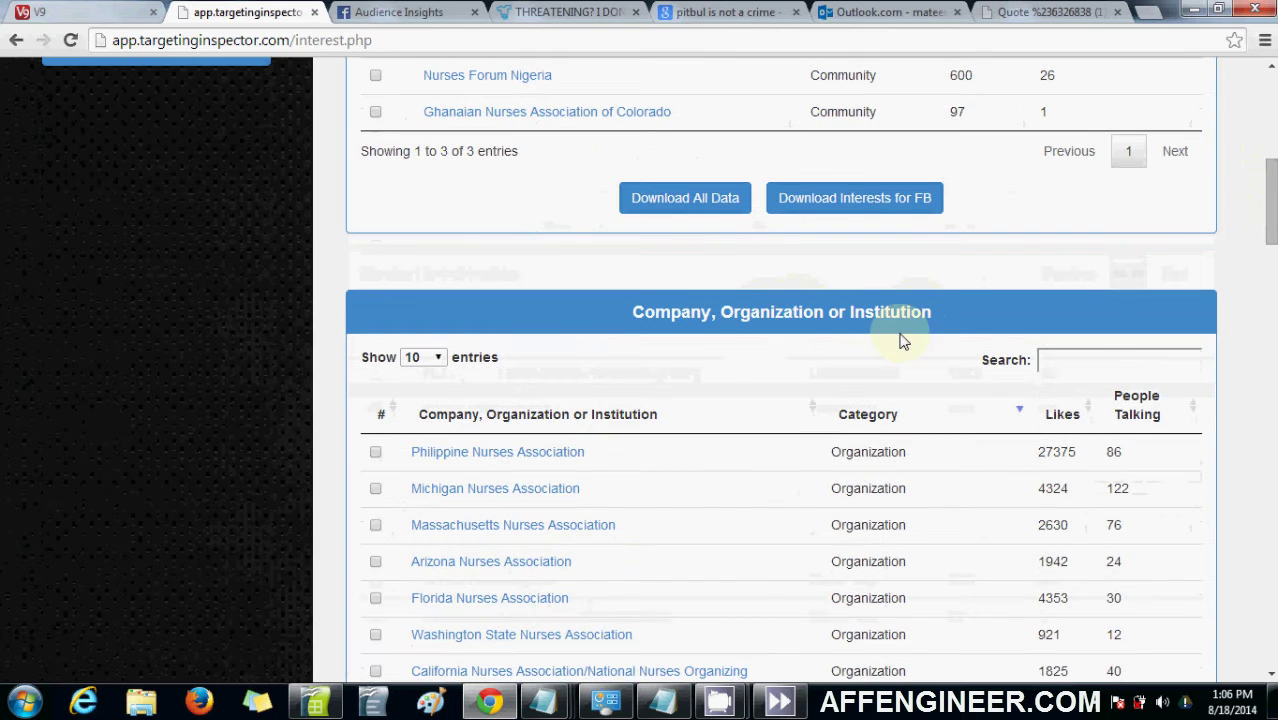
pyautogui.moveTo(1268, 225); pyautogui.dragTo(1268, 250)
pyautogui.click(1063, 232)
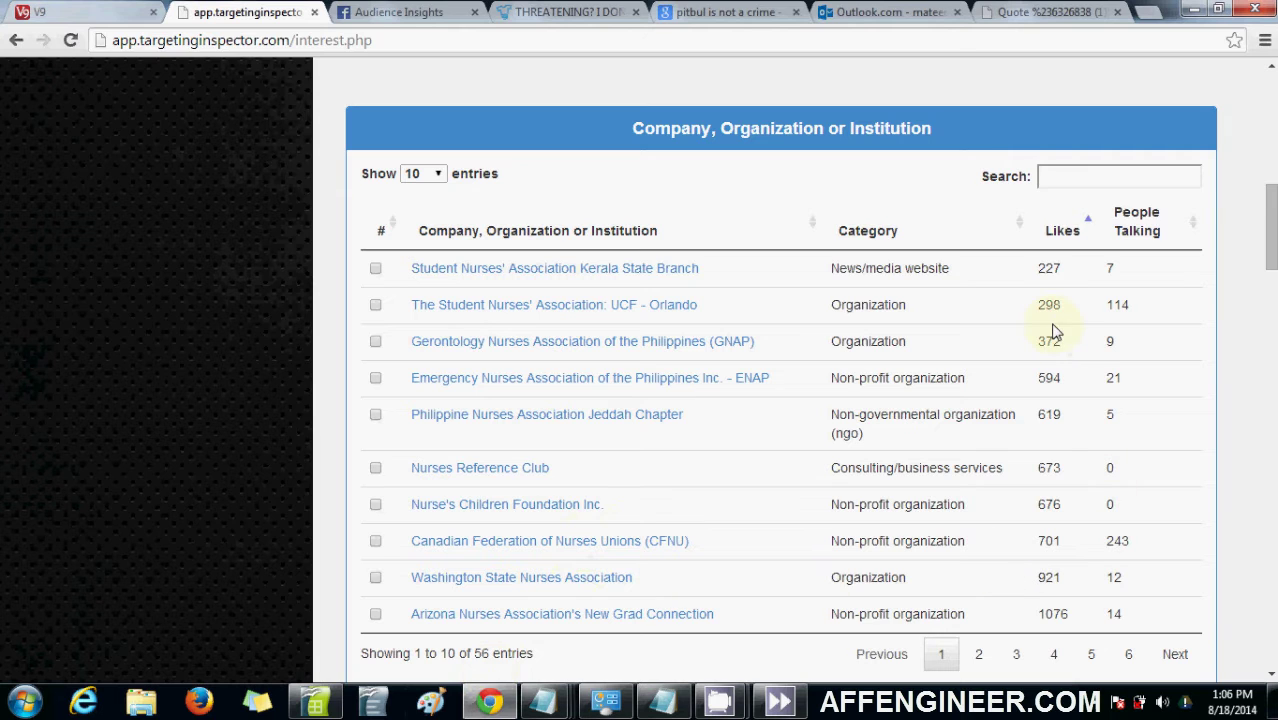
pyautogui.click(1062, 230)
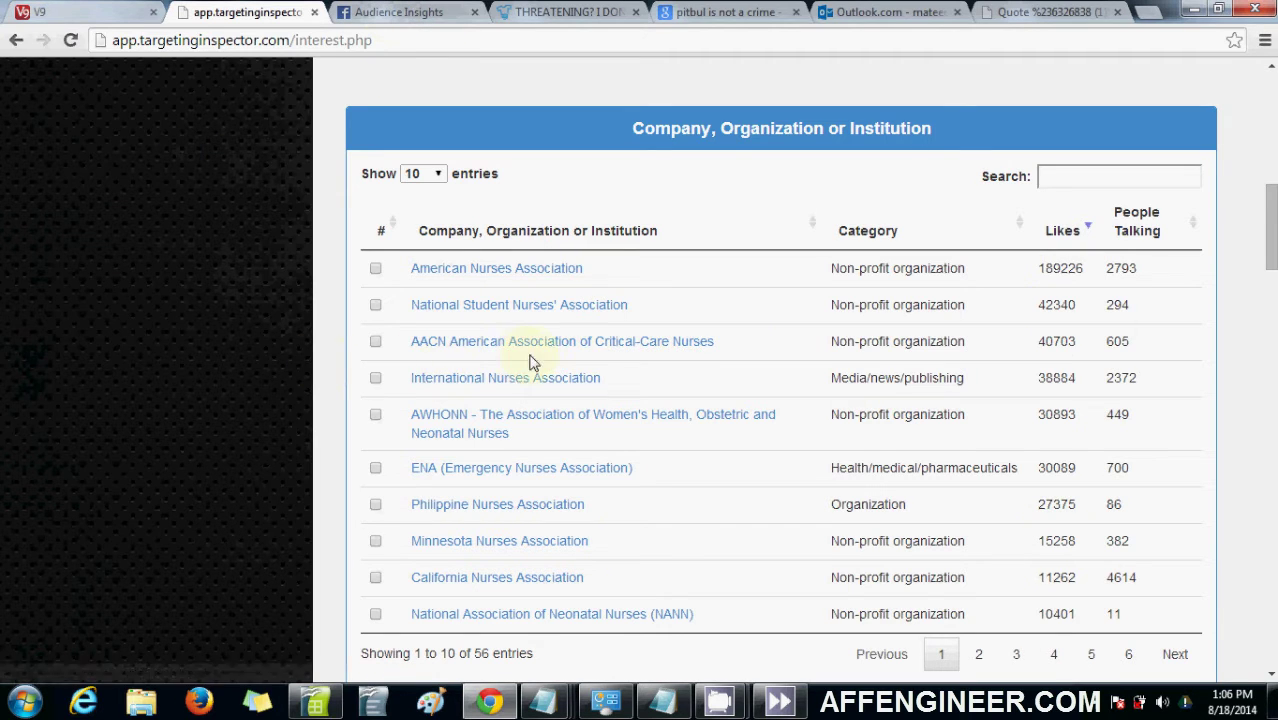
# Step: Copy the name American Nurses Association from the results and add it as an interest in Facebook Audience Insights
pyautogui.moveTo(592, 272); pyautogui.dragTo(415, 273)
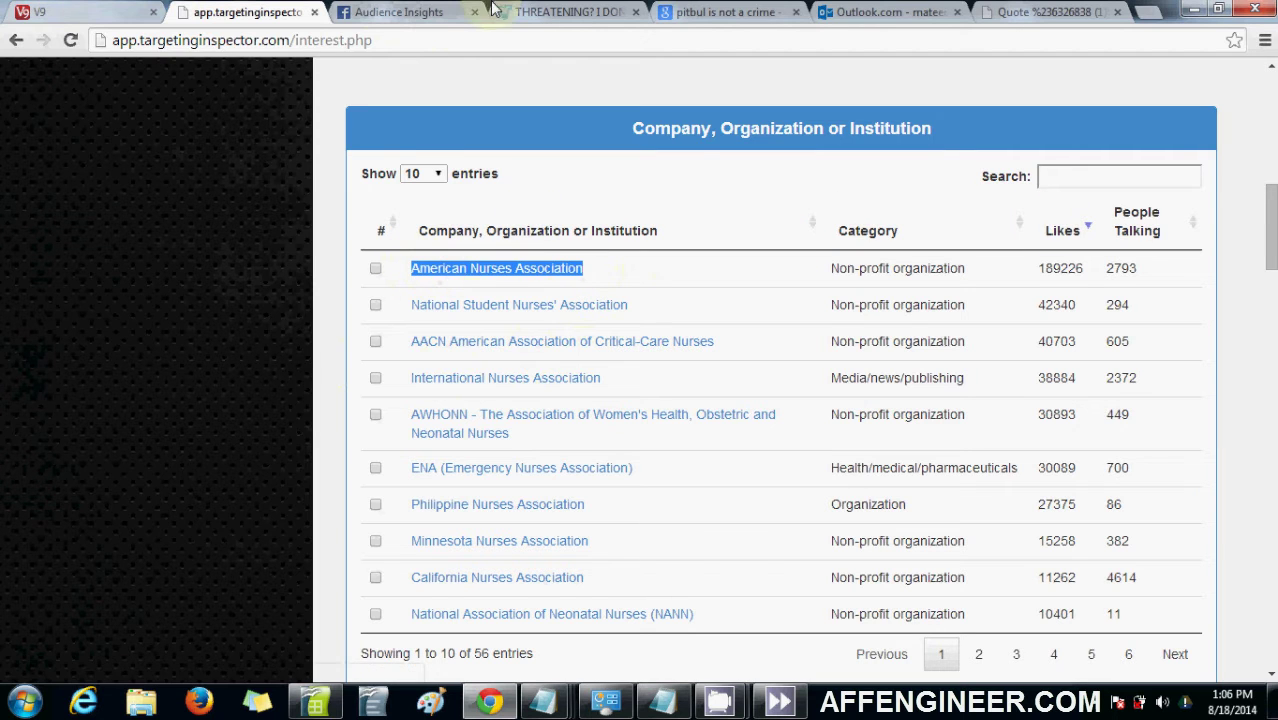
pyautogui.click(443, 10)
pyautogui.click(234, 456)
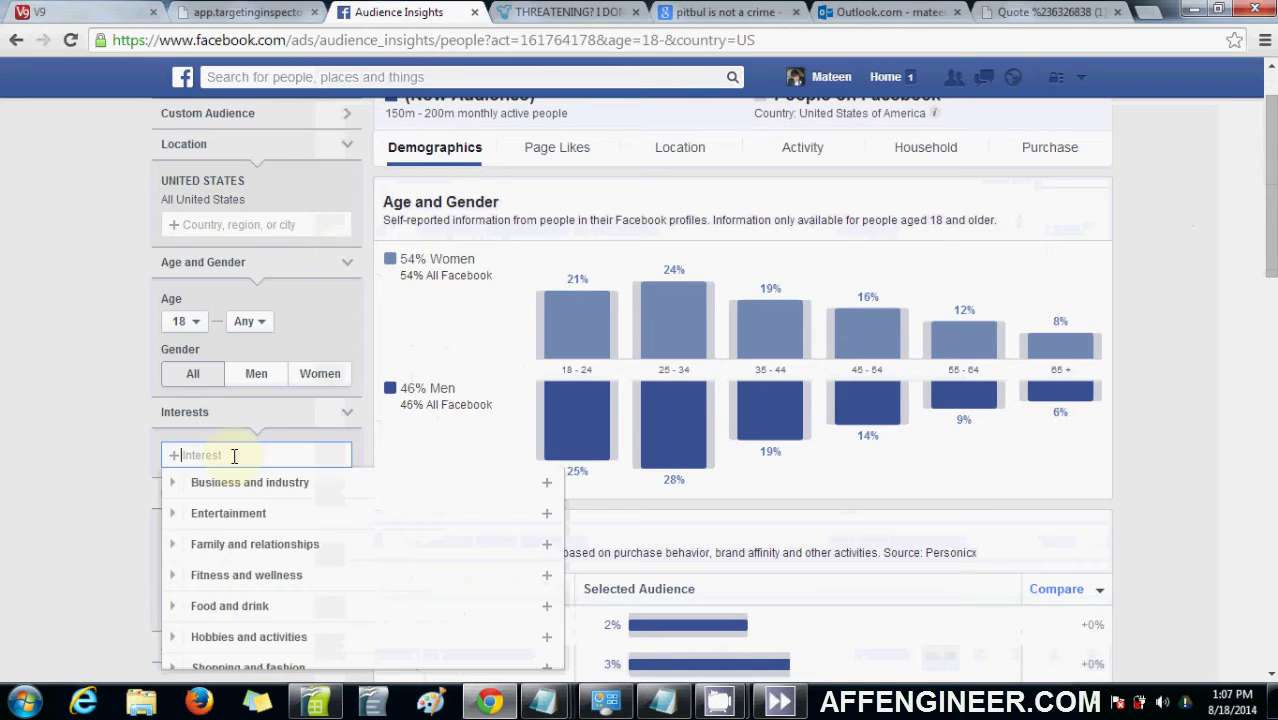
pyautogui.click(105, 490)
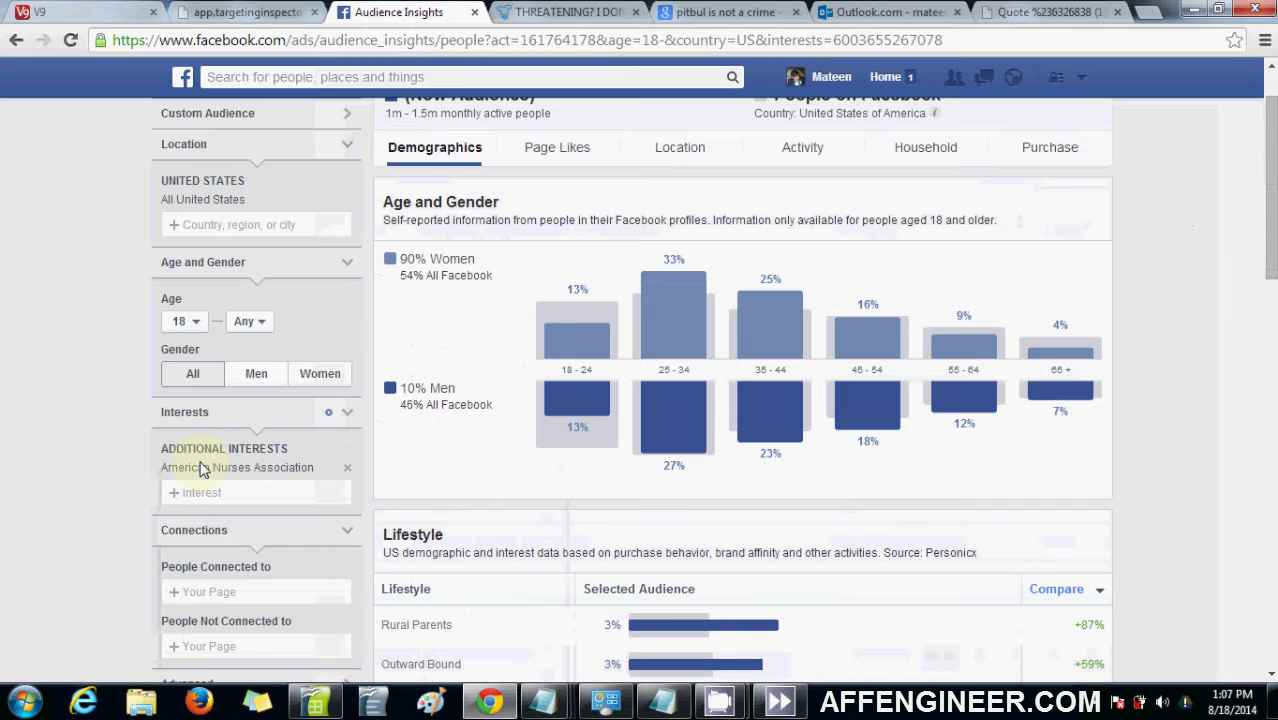
# Step: Take National Student Nurses' Association from the Targeting Inspector results and add it as another interest in Audience Insights
pyautogui.click(248, 12)
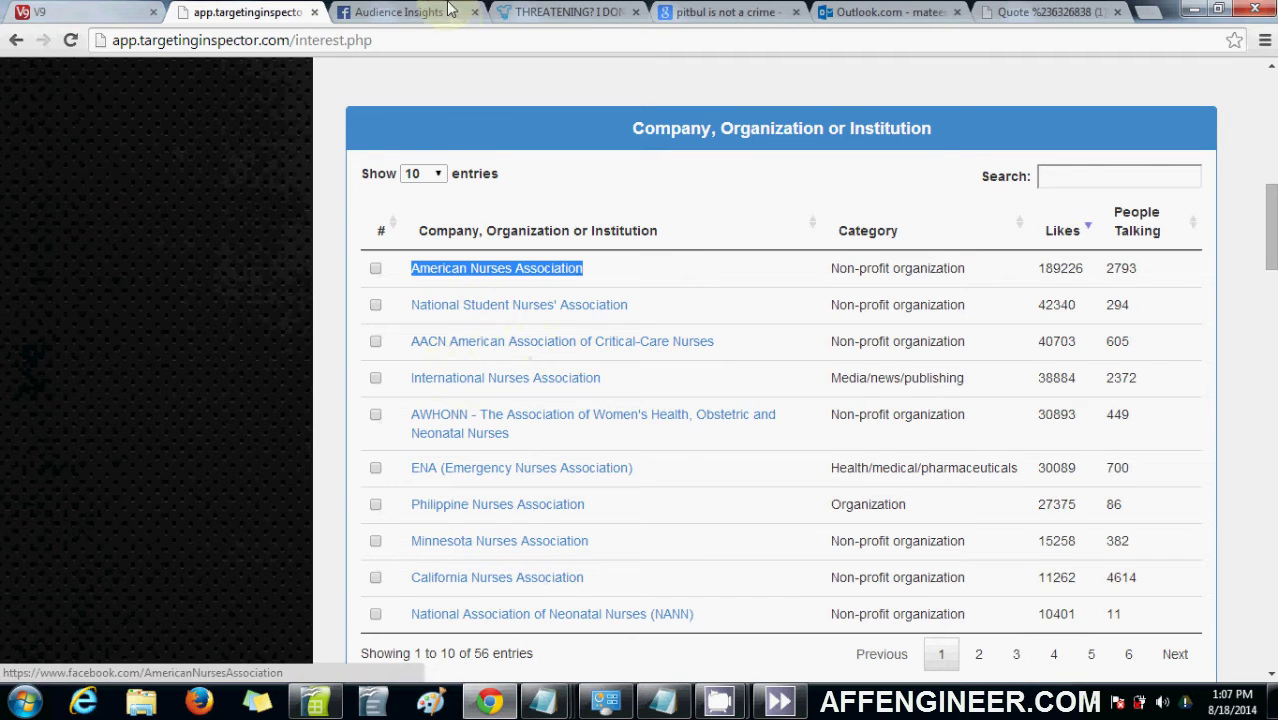
pyautogui.hotkey('ctrl', 'Tab')
pyautogui.click(271, 492)
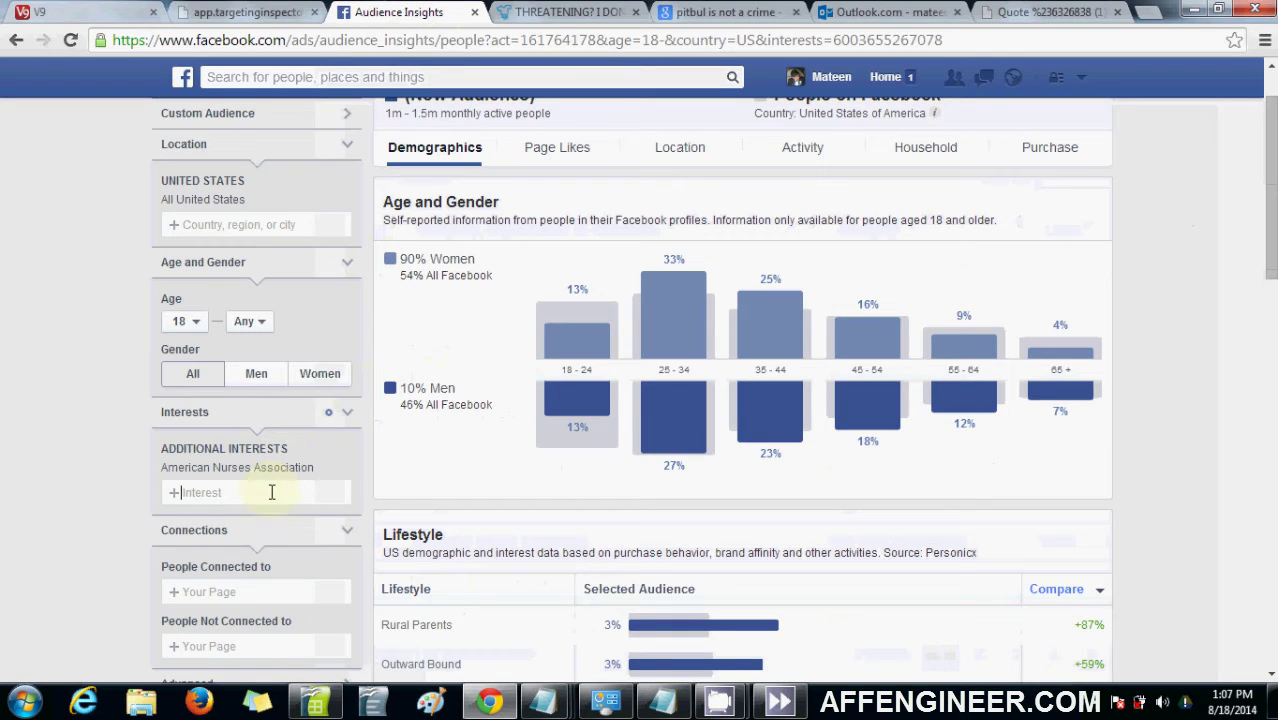
pyautogui.write('national st')
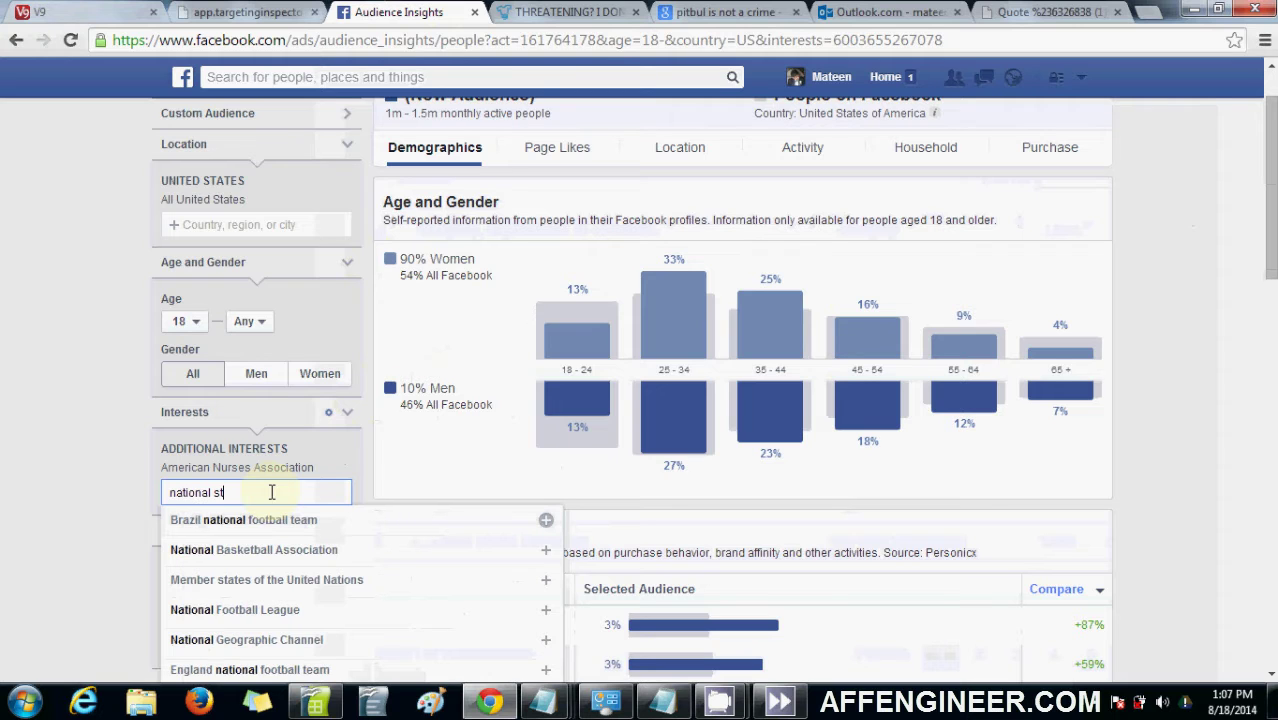
pyautogui.write('udent')
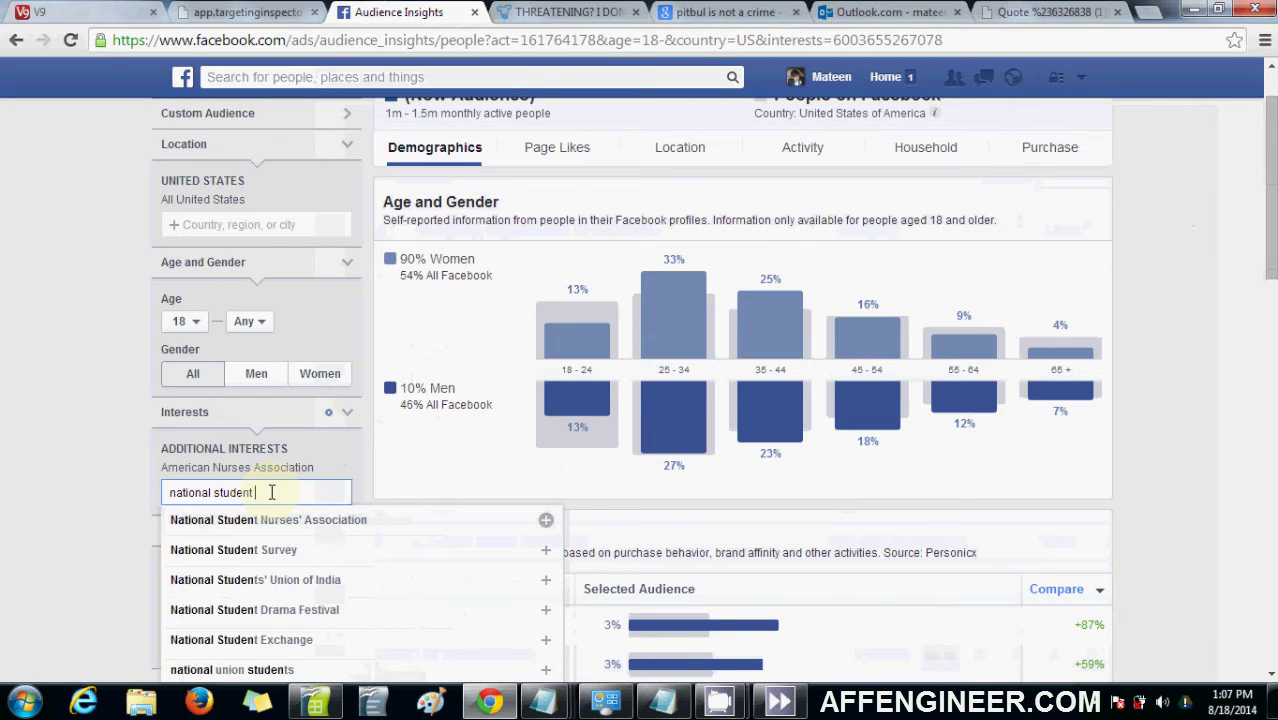
pyautogui.click(271, 520)
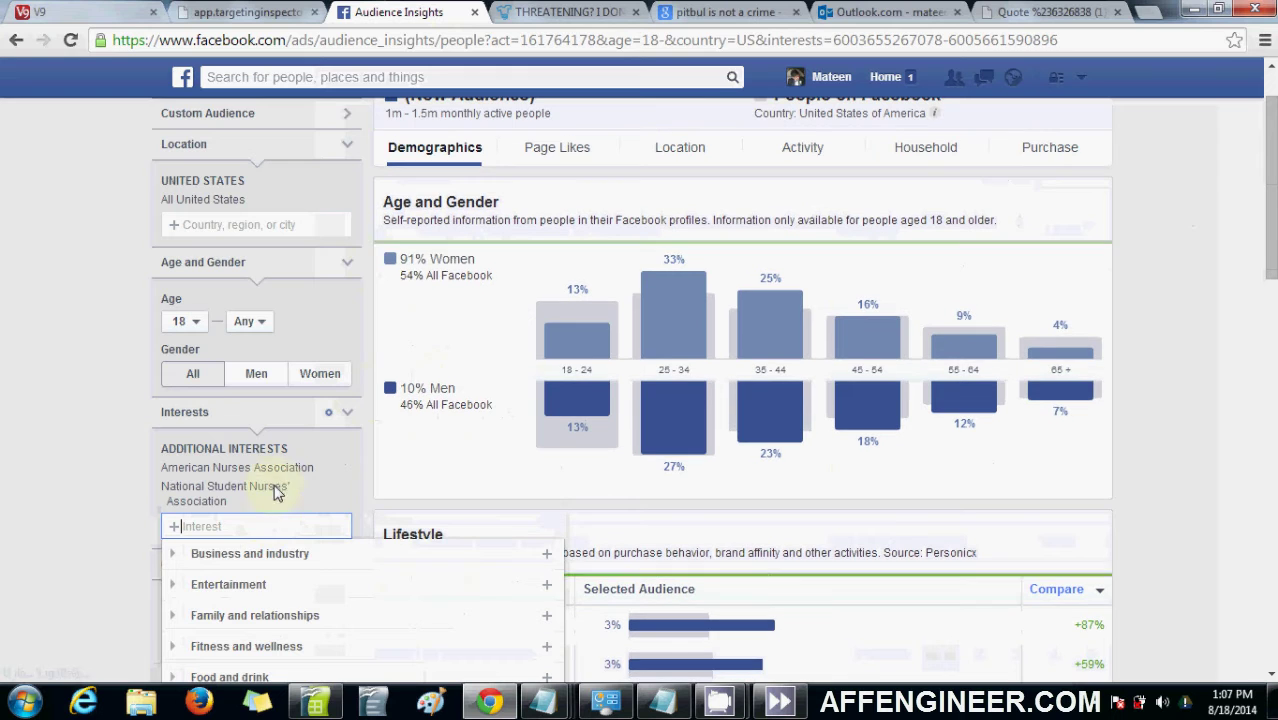
# Step: Review the organization list in Targeting Inspector for another nurses association to use as an interest
pyautogui.click(237, 10)
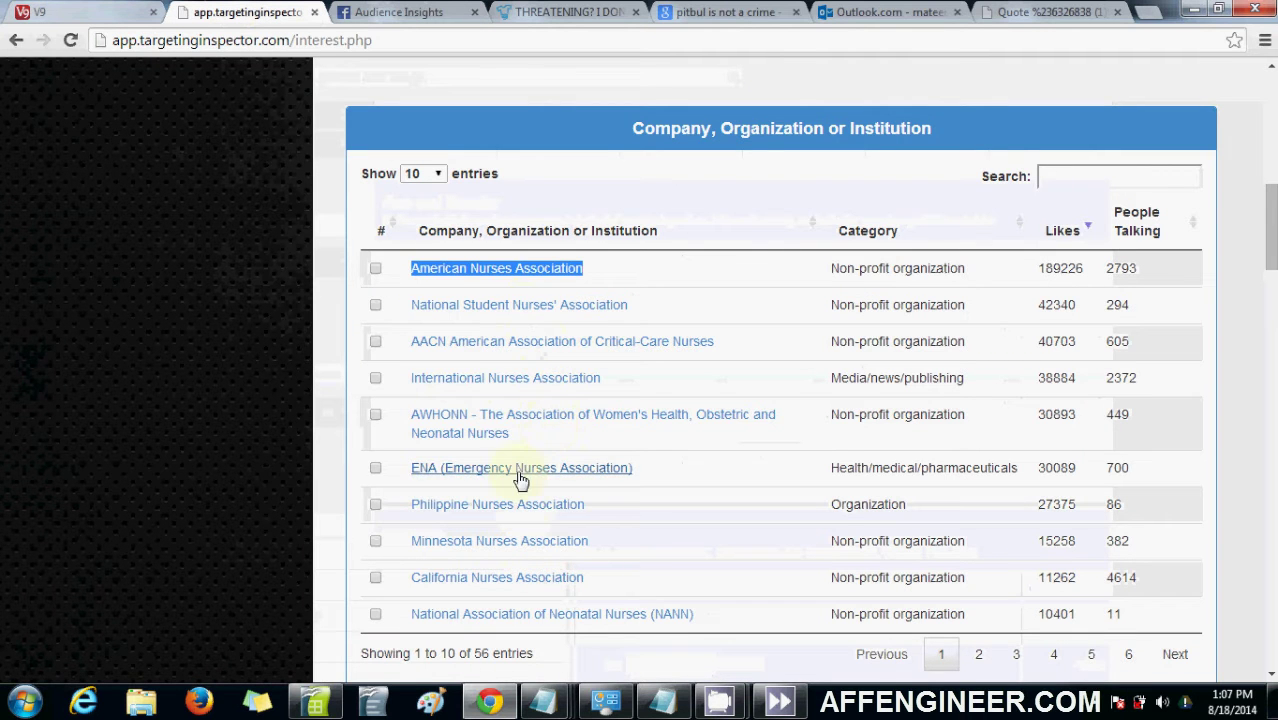
pyautogui.click(235, 450)
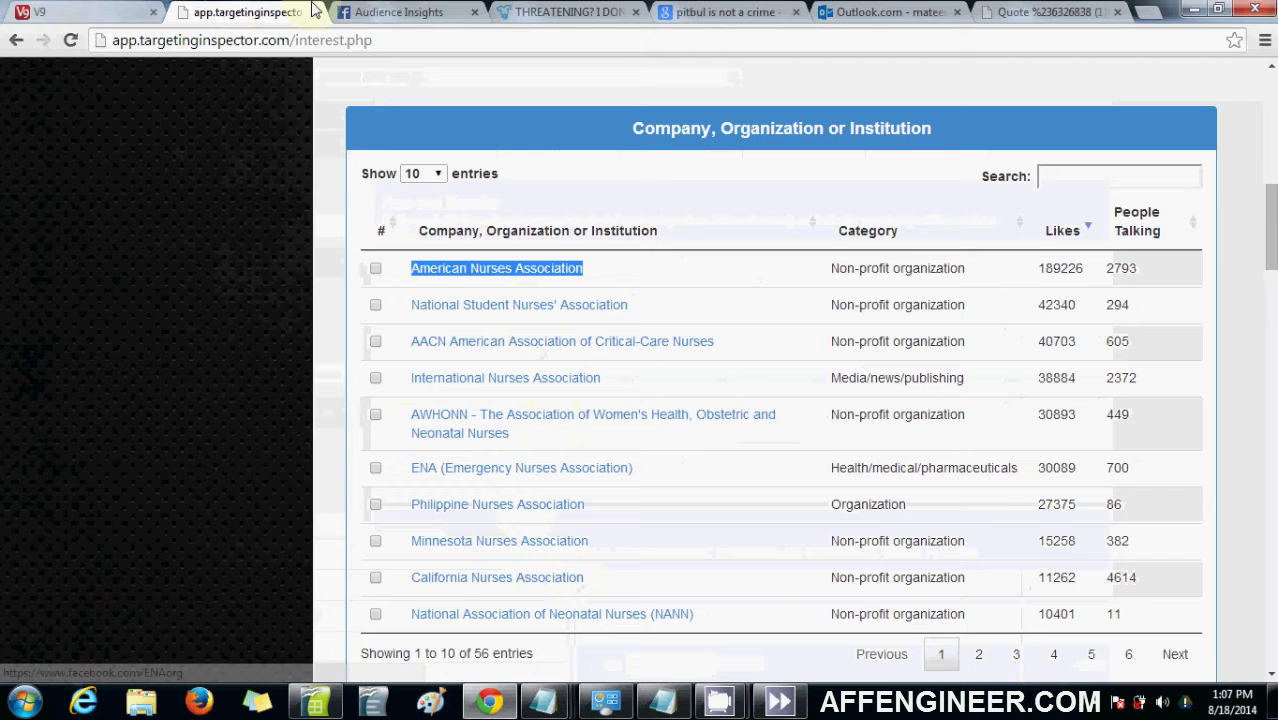
pyautogui.click(360, 12)
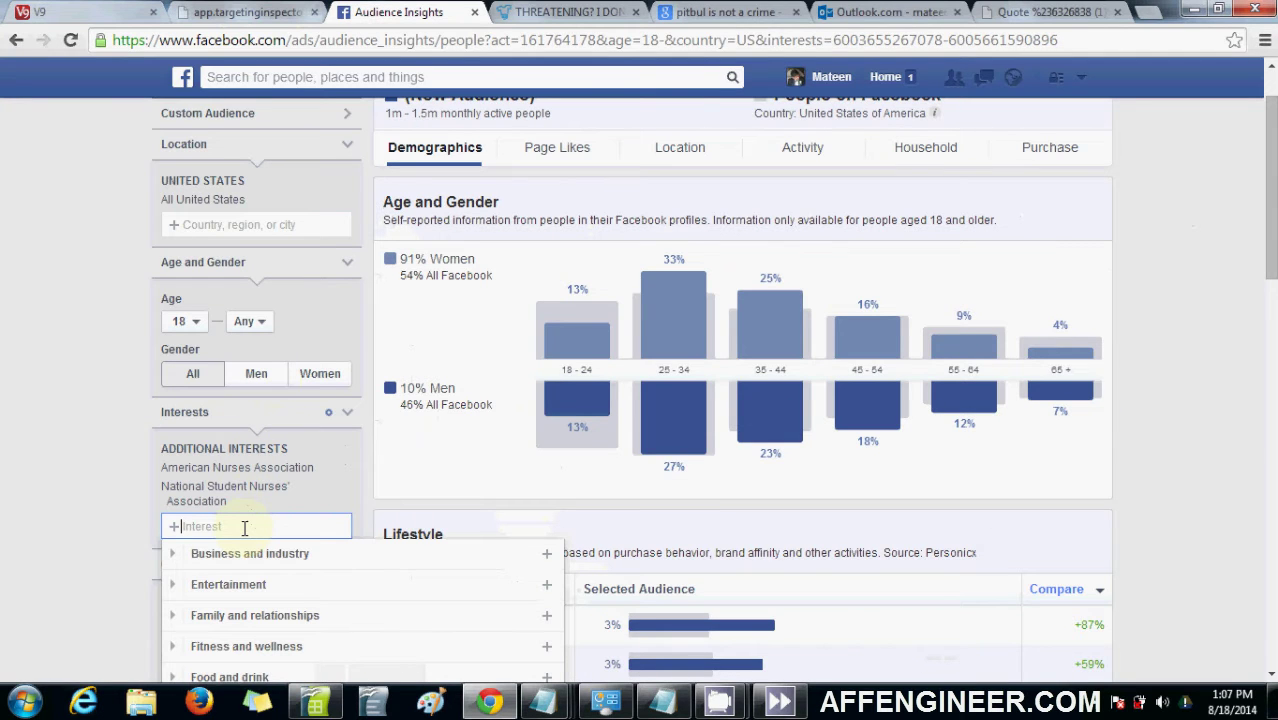
pyautogui.click(530, 12)
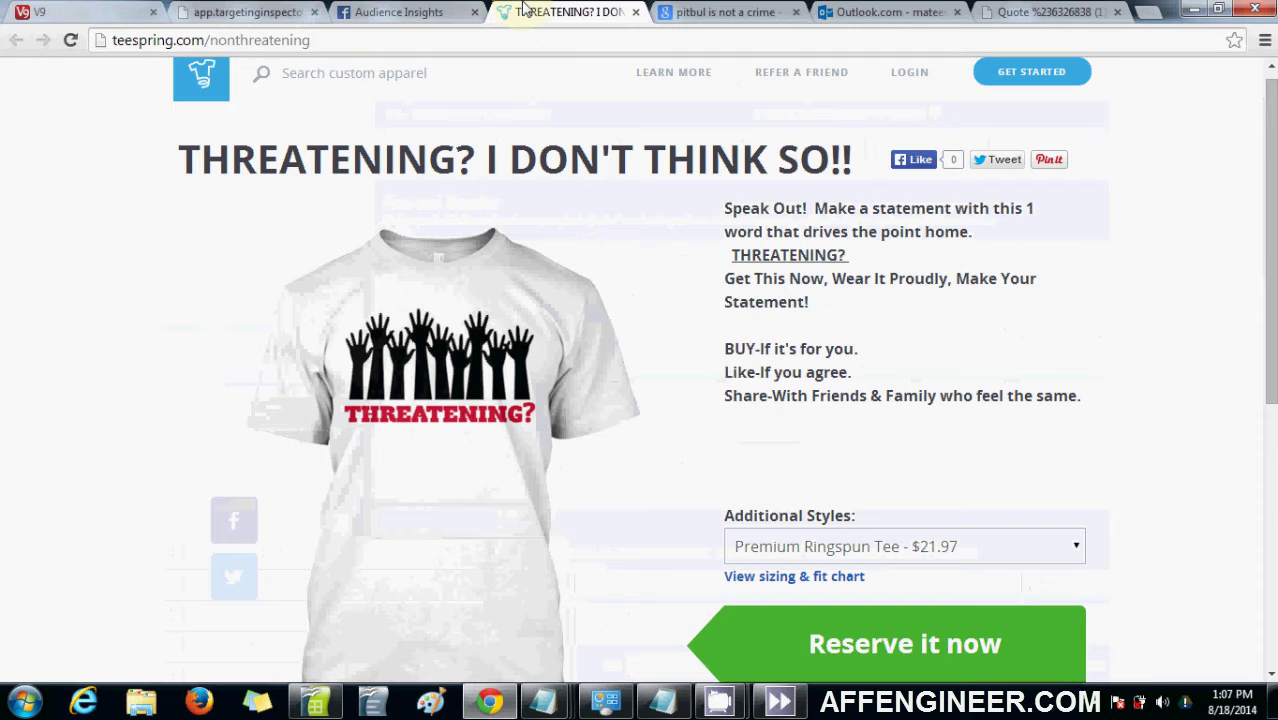
pyautogui.click(400, 12)
pyautogui.click(297, 12)
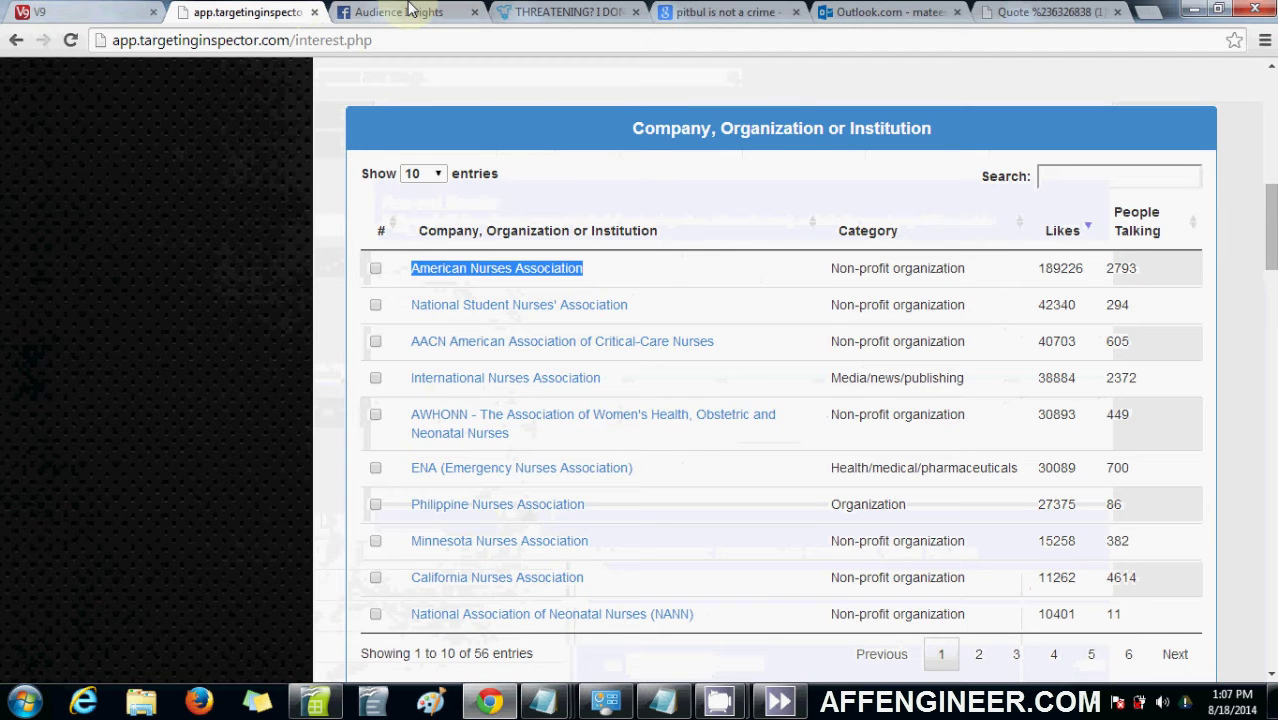
# Step: Try finding a California nurses interest in Audience Insights by searching for "californian nurs", and clear the search text
pyautogui.click(409, 10)
pyautogui.write('calif')
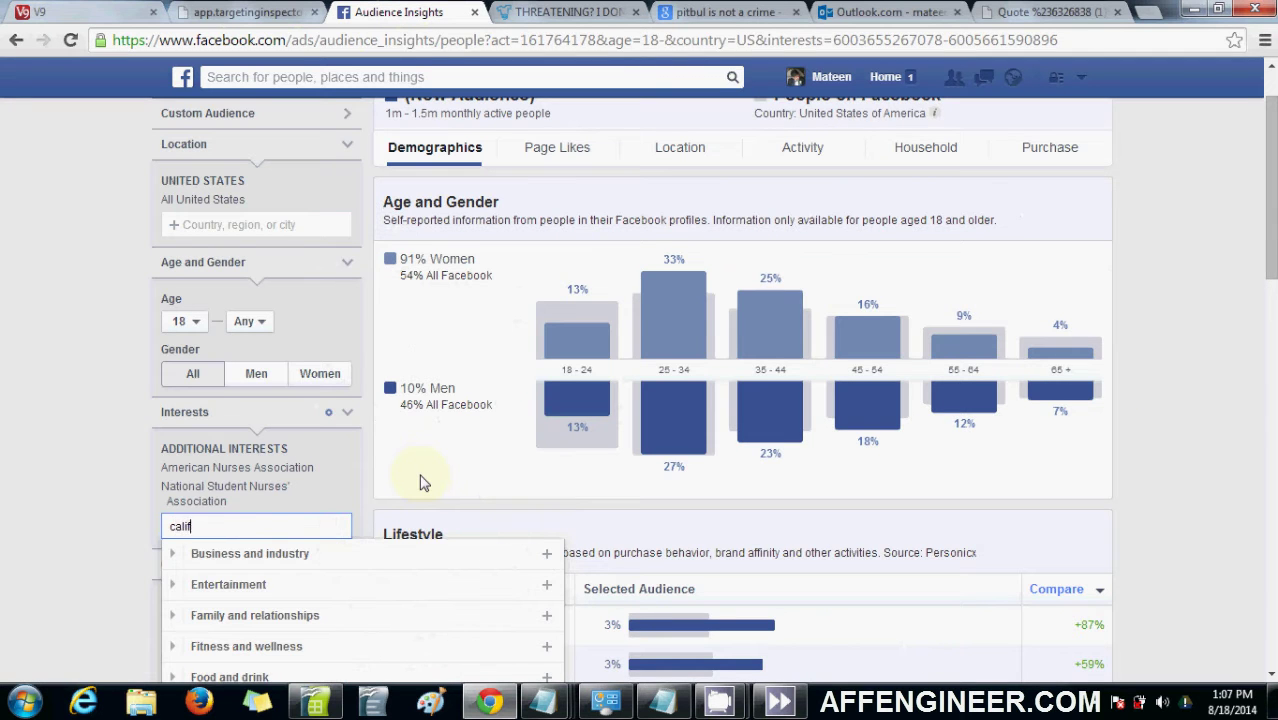
pyautogui.write('ornian')
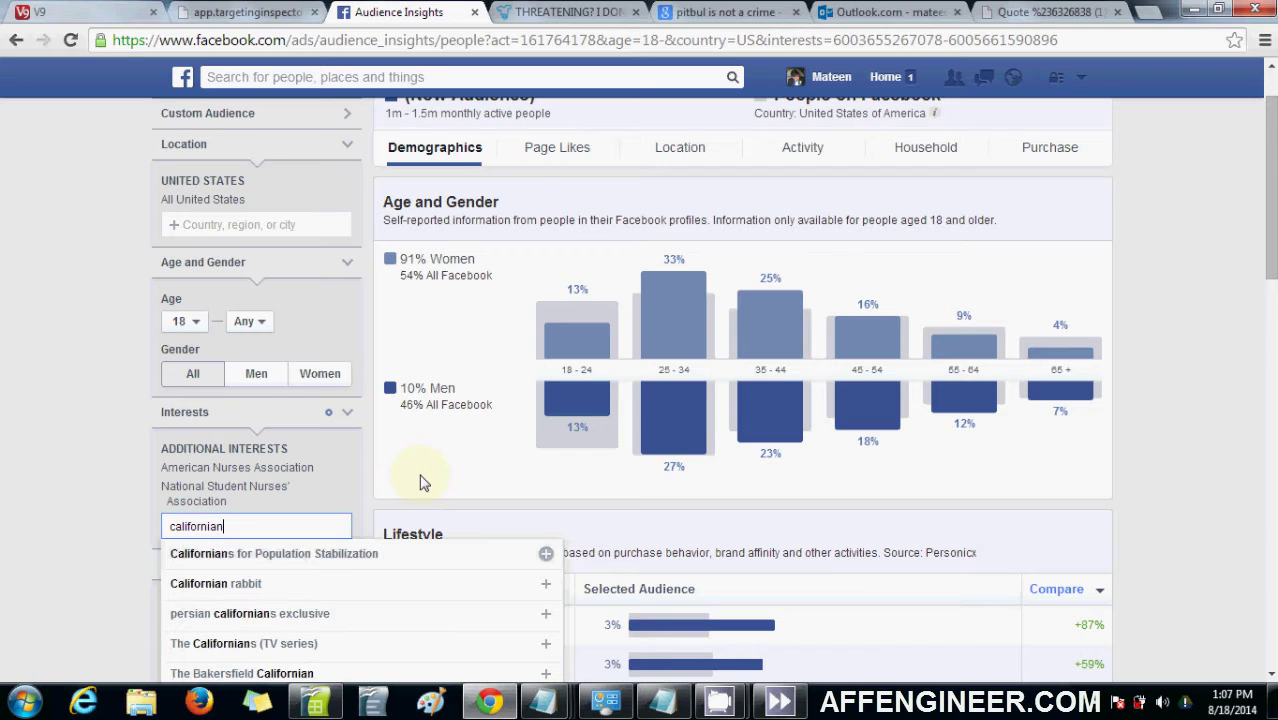
pyautogui.write(' nurs')
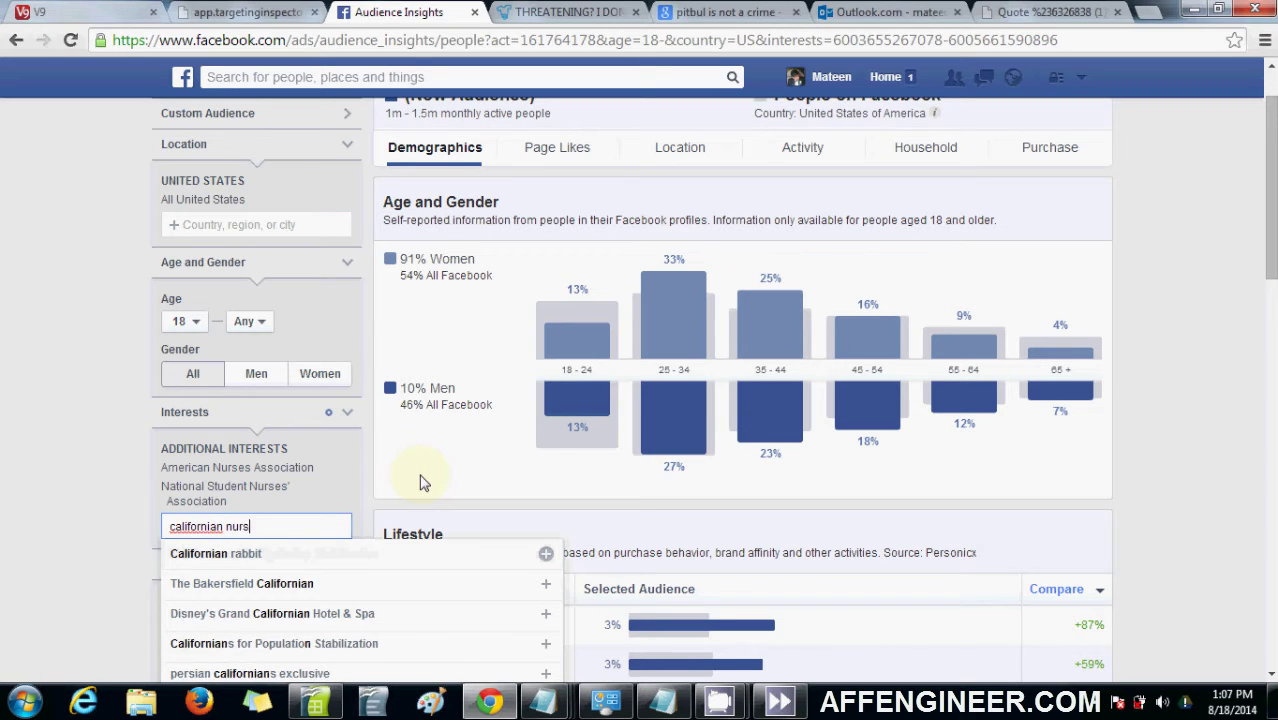
pyautogui.write('e')
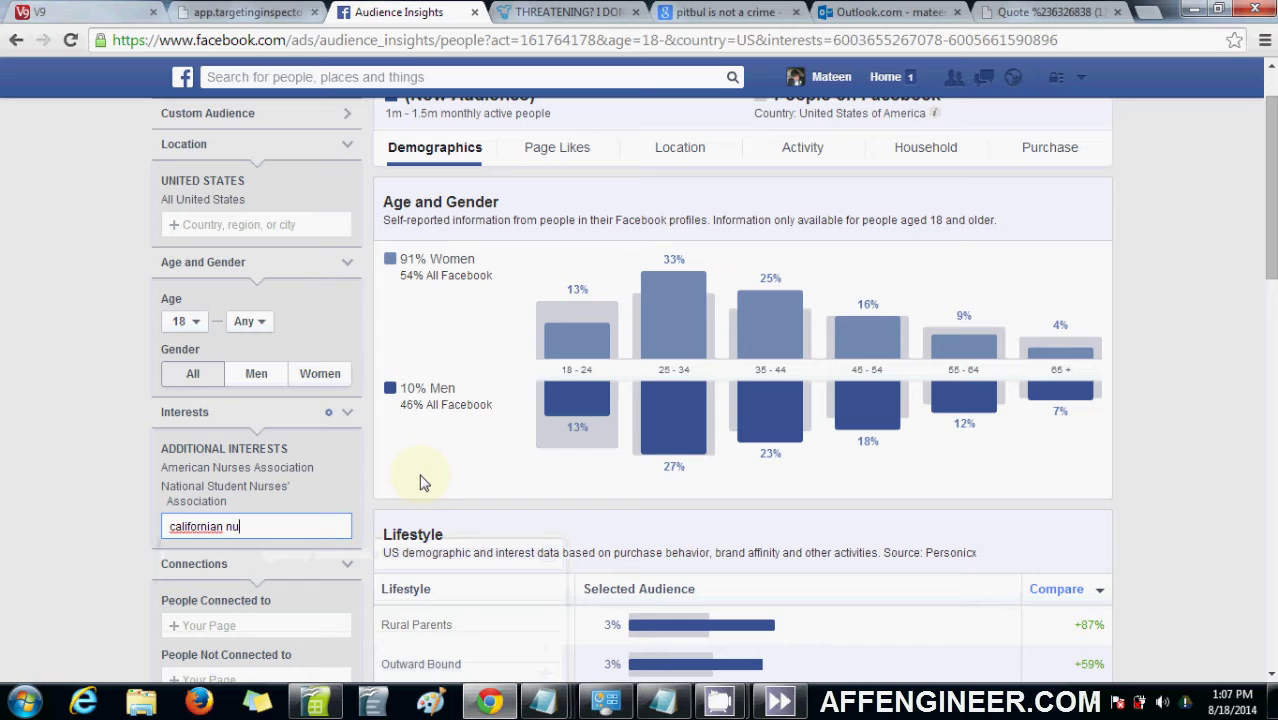
pyautogui.press('BackSpace')
pyautogui.press('BackSpace')
pyautogui.press('BackSpace')
pyautogui.press('BackSpace')
pyautogui.press('BackSpace')
pyautogui.press('BackSpace')
pyautogui.press('BackSpace')
pyautogui.press('BackSpace')
pyautogui.press('BackSpace')
pyautogui.press('BackSpace')
pyautogui.press('BackSpace')
pyautogui.press('BackSpace')
pyautogui.press('BackSpace')
# Step: Try finding the California nurses interest again by searching the additional interests for "californian nu"
pyautogui.write('cal')
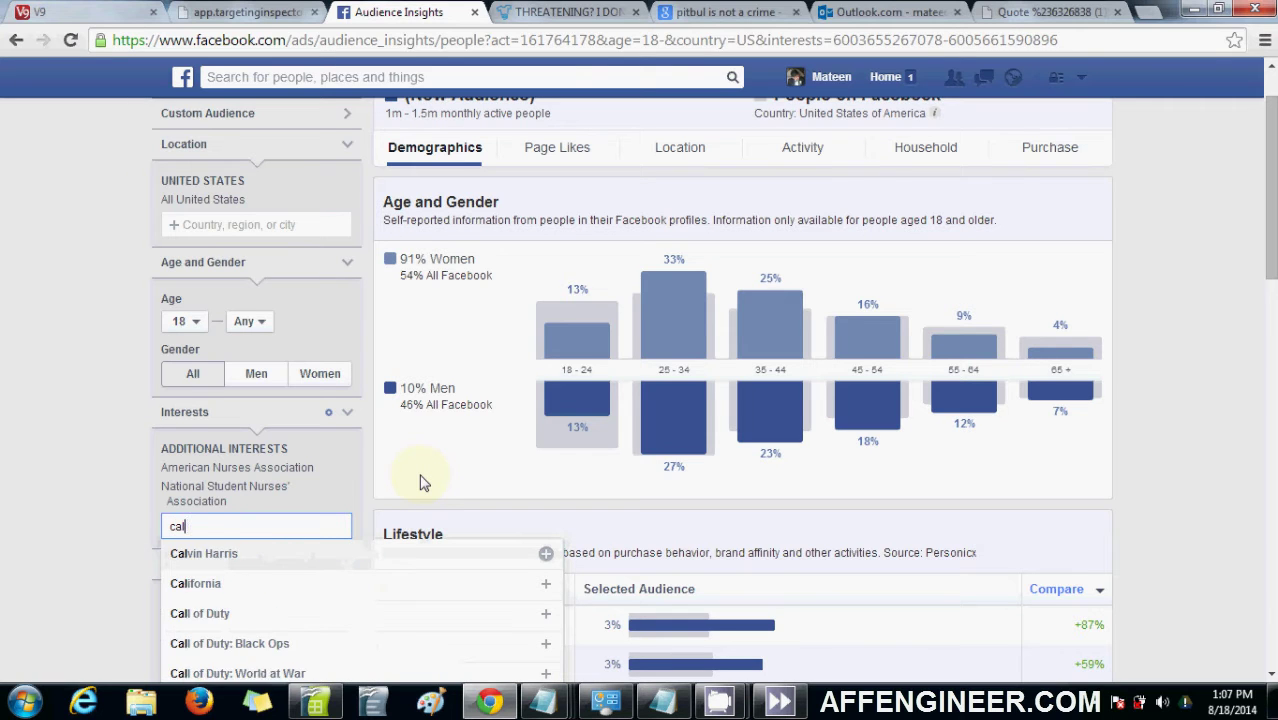
pyautogui.write('iforn')
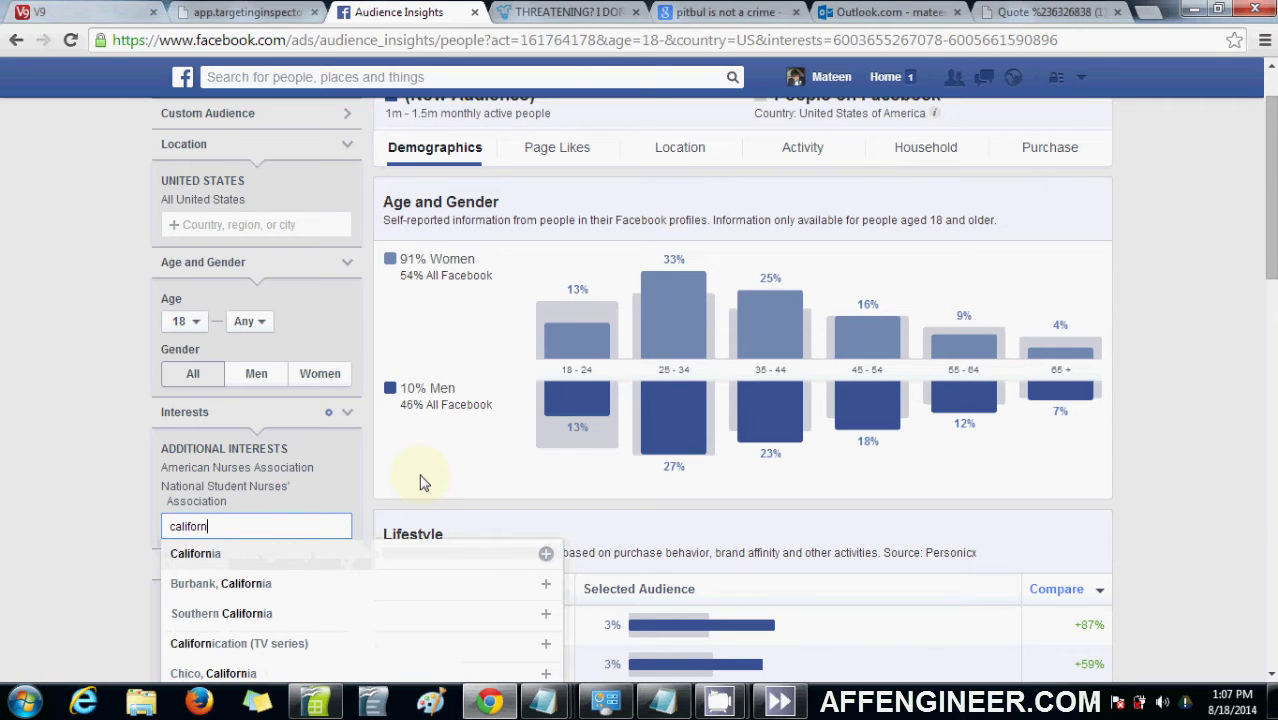
pyautogui.press('BackSpace')
pyautogui.press('BackSpace')
pyautogui.press('BackSpace')
pyautogui.press('BackSpace')
pyautogui.press('BackSpace')
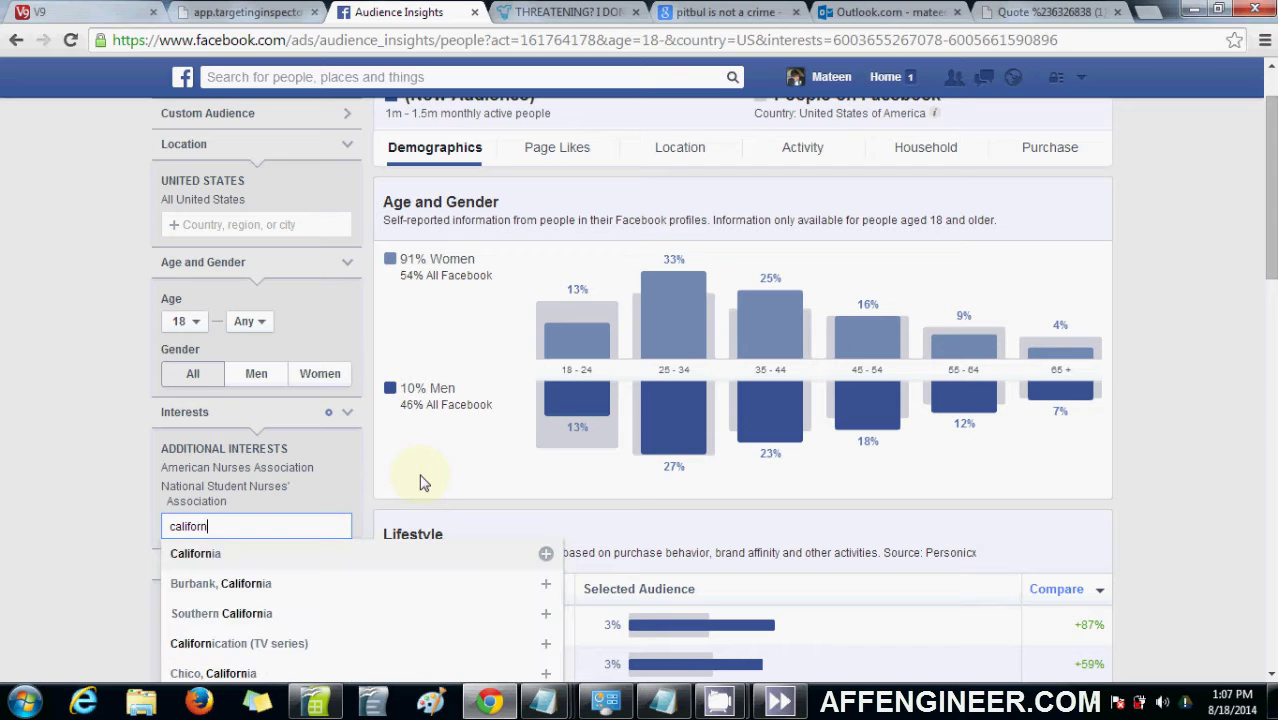
pyautogui.write('ian')
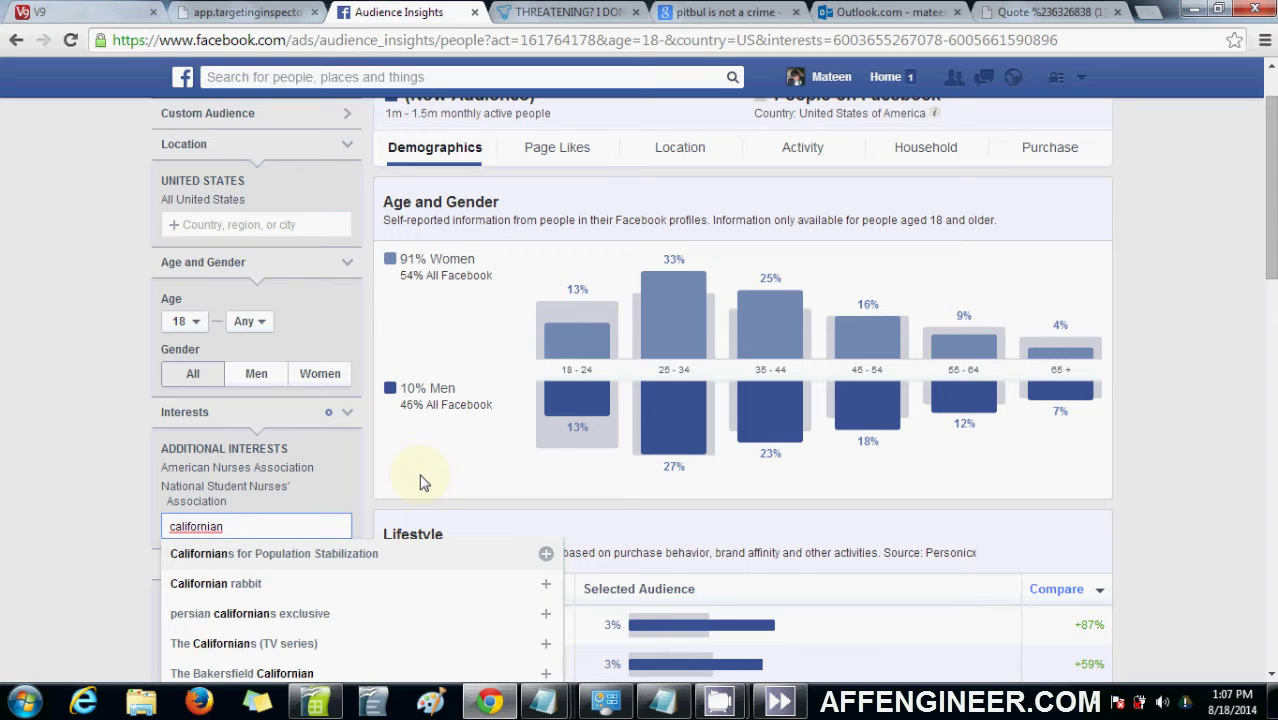
pyautogui.write(' nu')
# Step: Check the California association's name in Targeting Inspector and add California Nurses Association/National Nurses Organizing Committee as an interest in Audience Insights
pyautogui.click(560, 12)
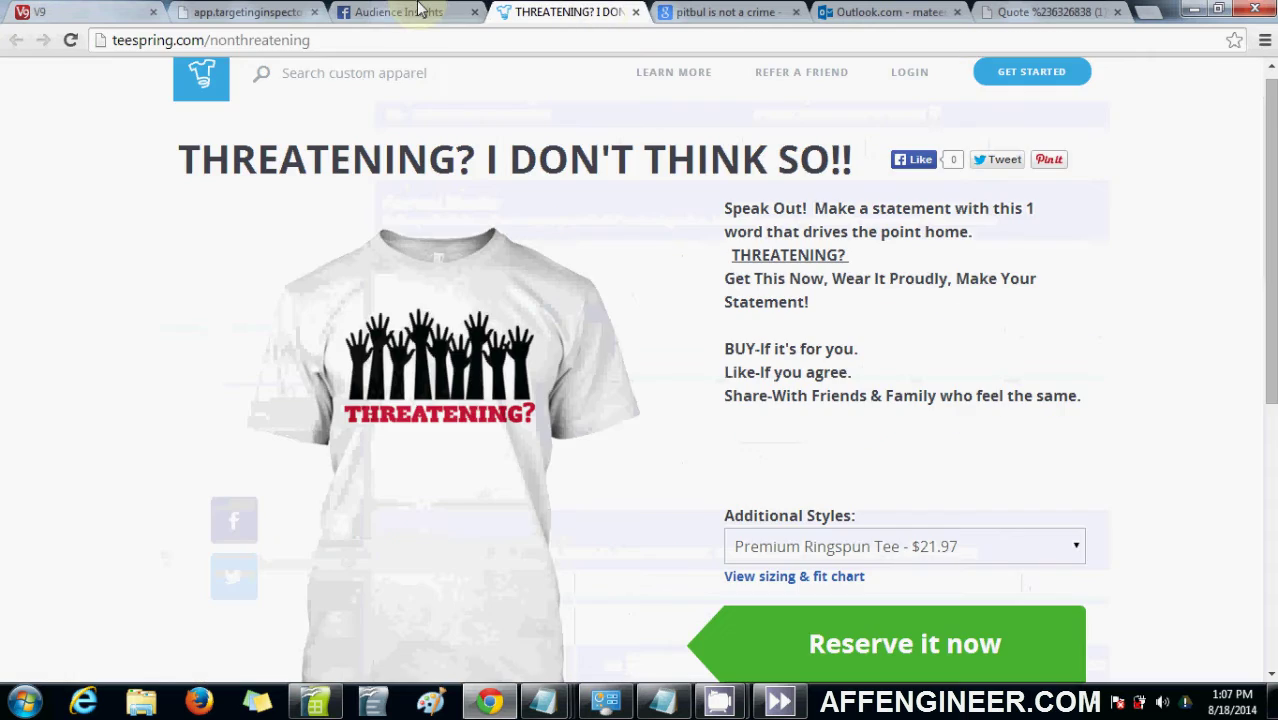
pyautogui.click(428, 12)
pyautogui.click(263, 10)
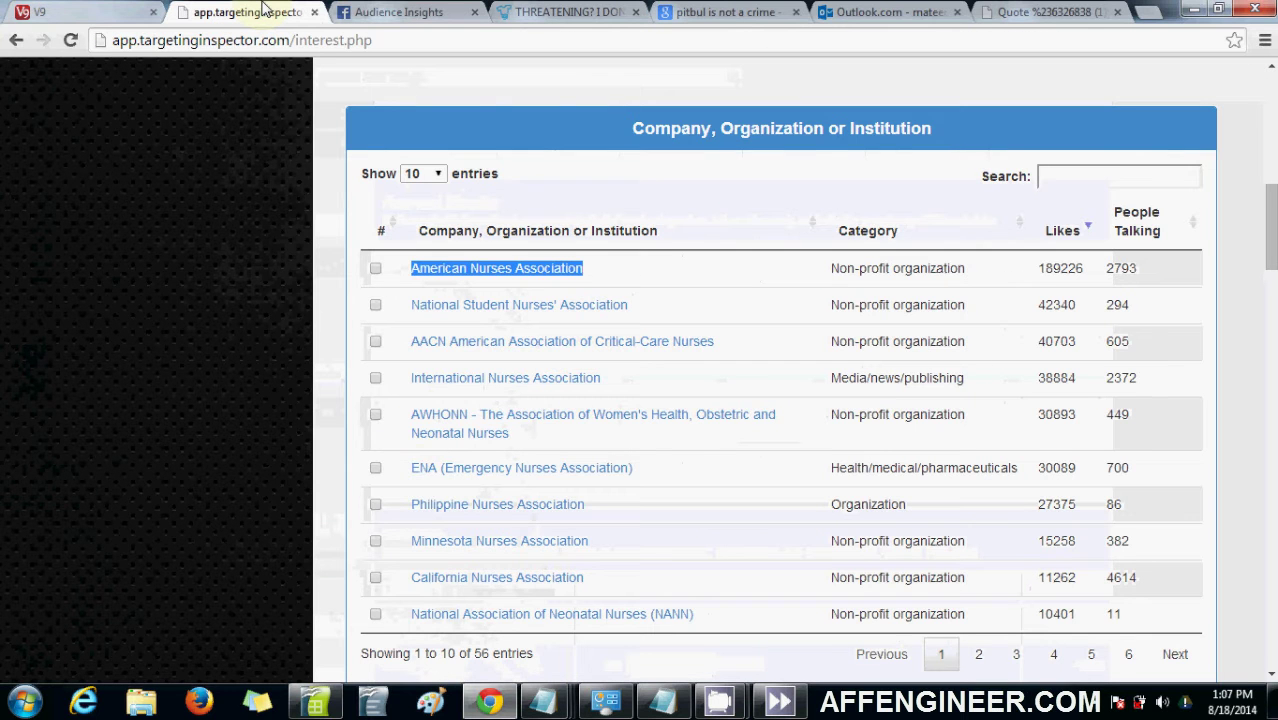
pyautogui.click(398, 12)
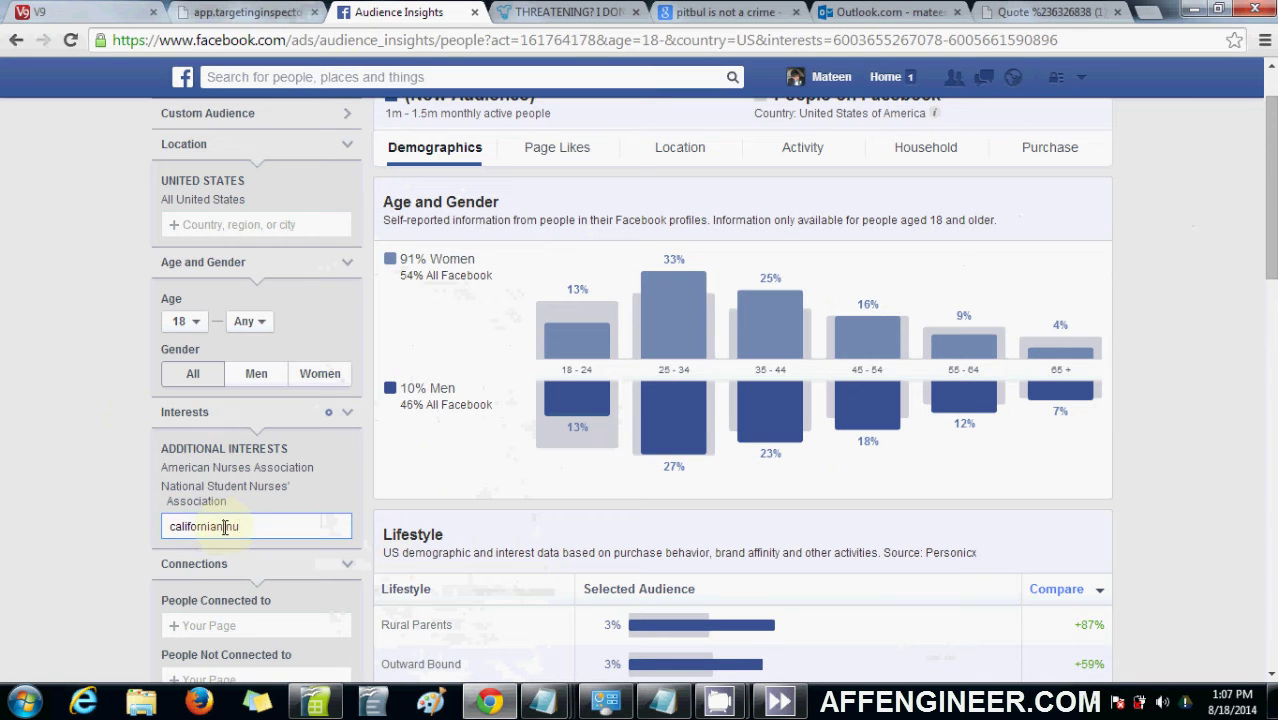
pyautogui.hotkey('ctrl', 'a')
pyautogui.press('BackSpace')
pyautogui.write('cali')
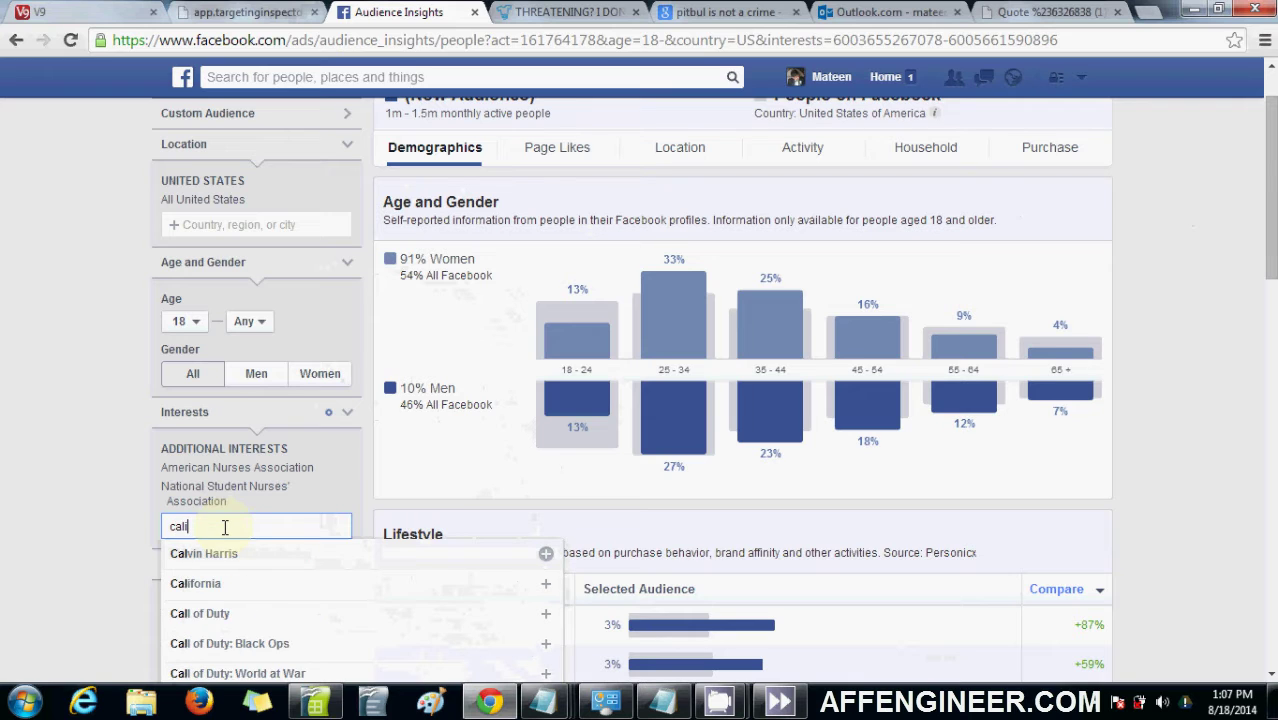
pyautogui.write('fornia ')
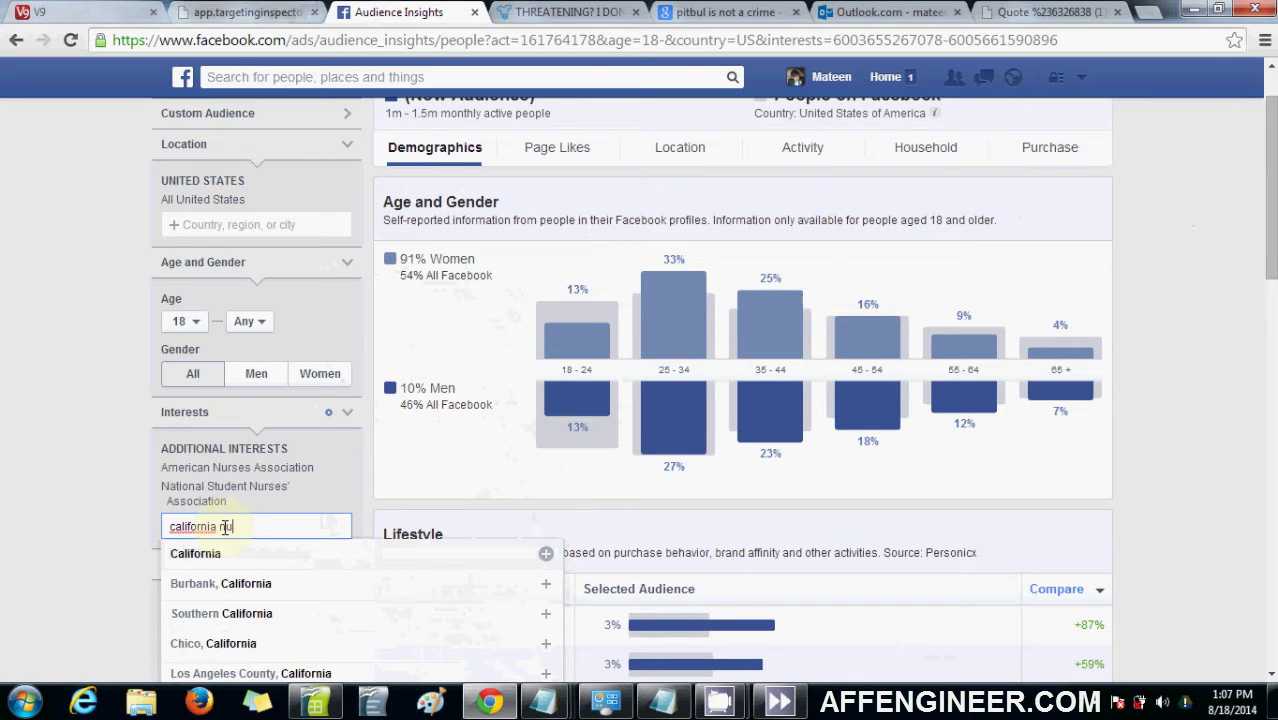
pyautogui.write('nur')
pyautogui.click(240, 553)
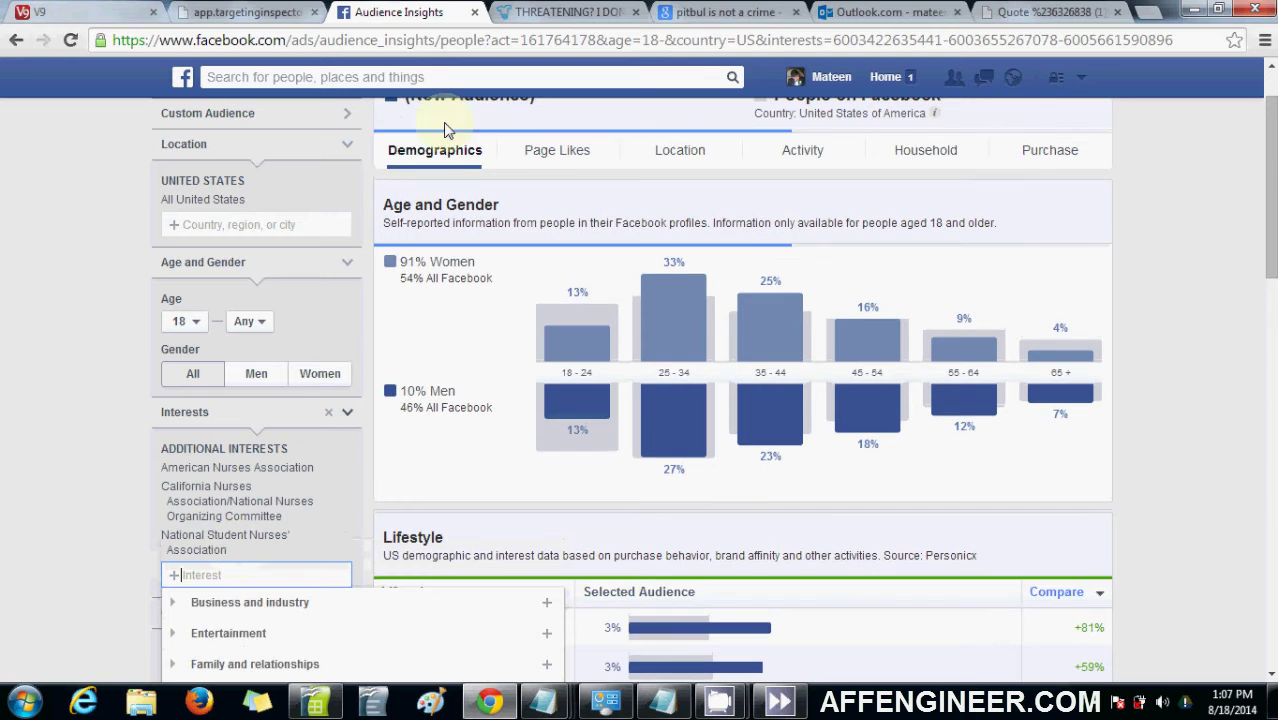
# Step: Look through Targeting Inspector's brand and product results and add the matching nursebook interest in Audience Insights
pyautogui.click(565, 12)
pyautogui.click(430, 10)
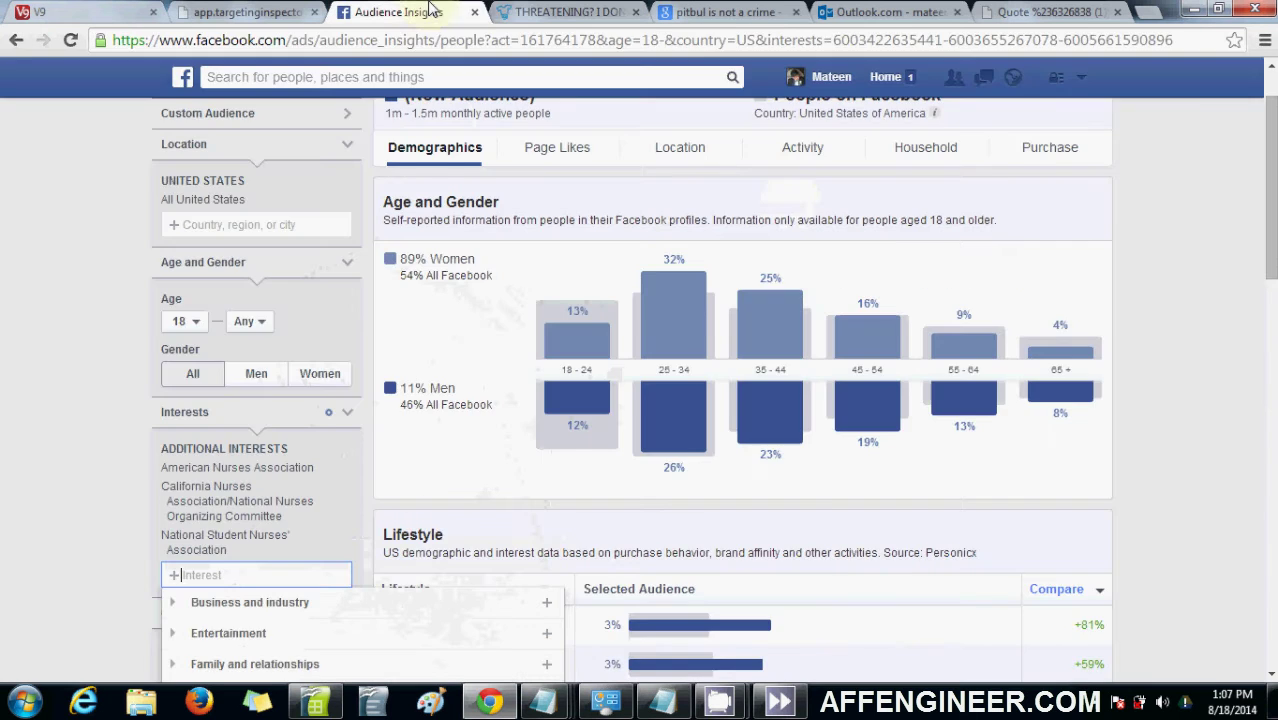
pyautogui.click(247, 12)
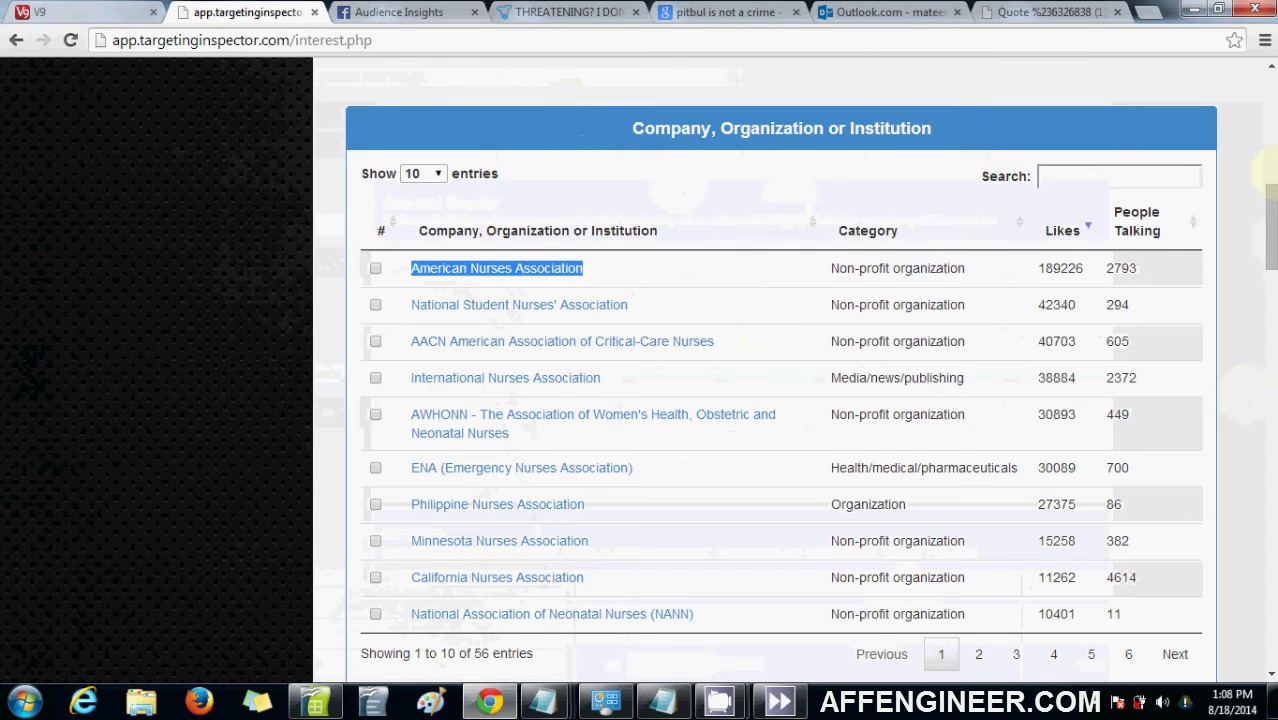
pyautogui.scroll(6, 1265, 172)
pyautogui.scroll(-6, 1247, 248)
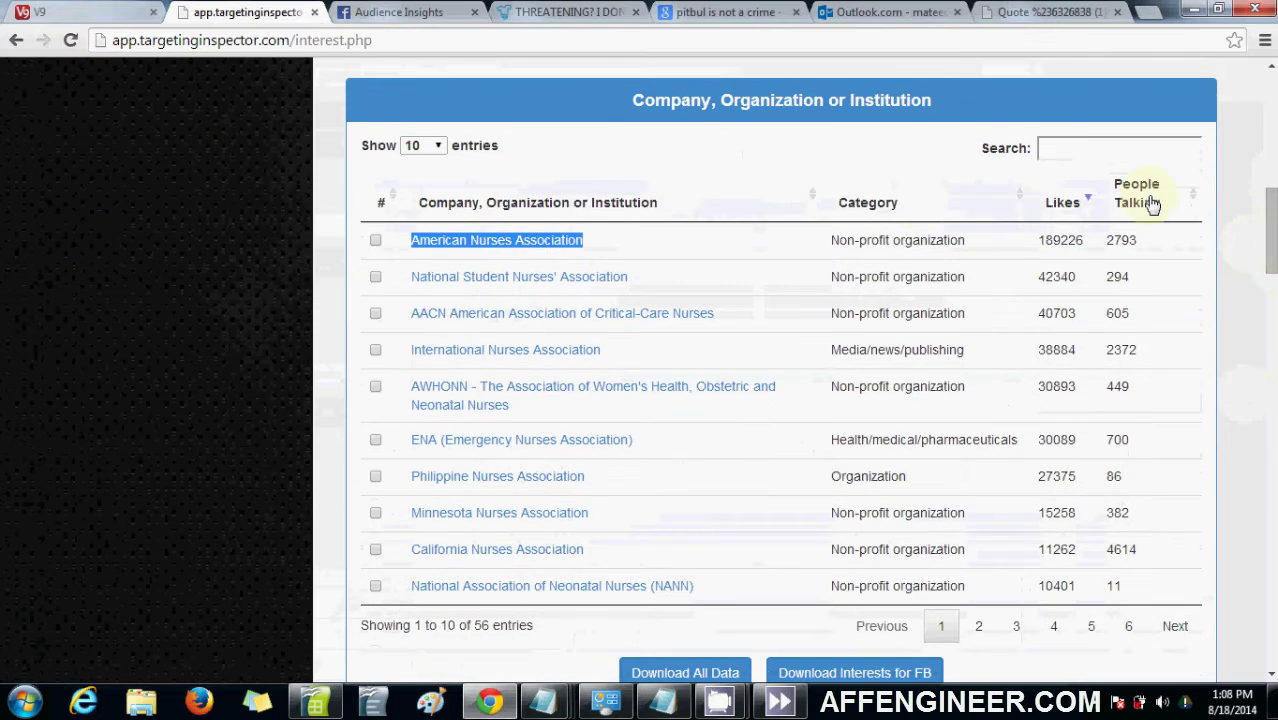
pyautogui.scroll(-5, 923, 352)
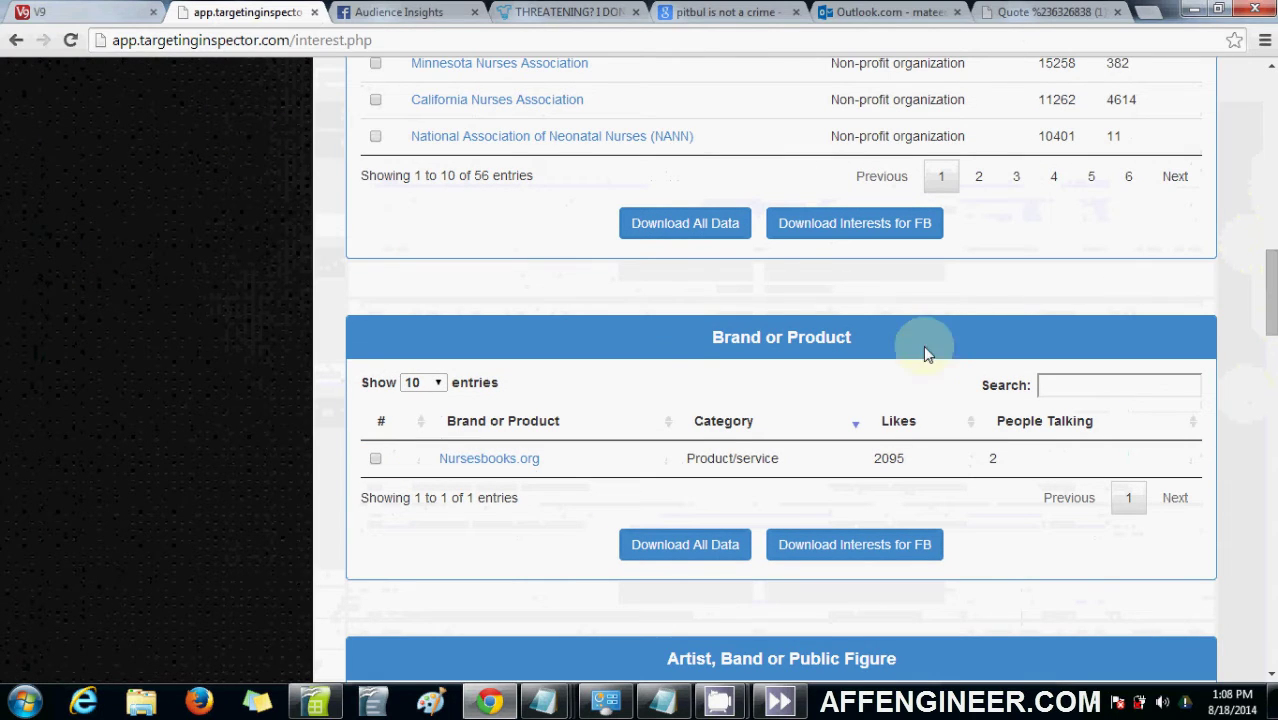
pyautogui.click(395, 12)
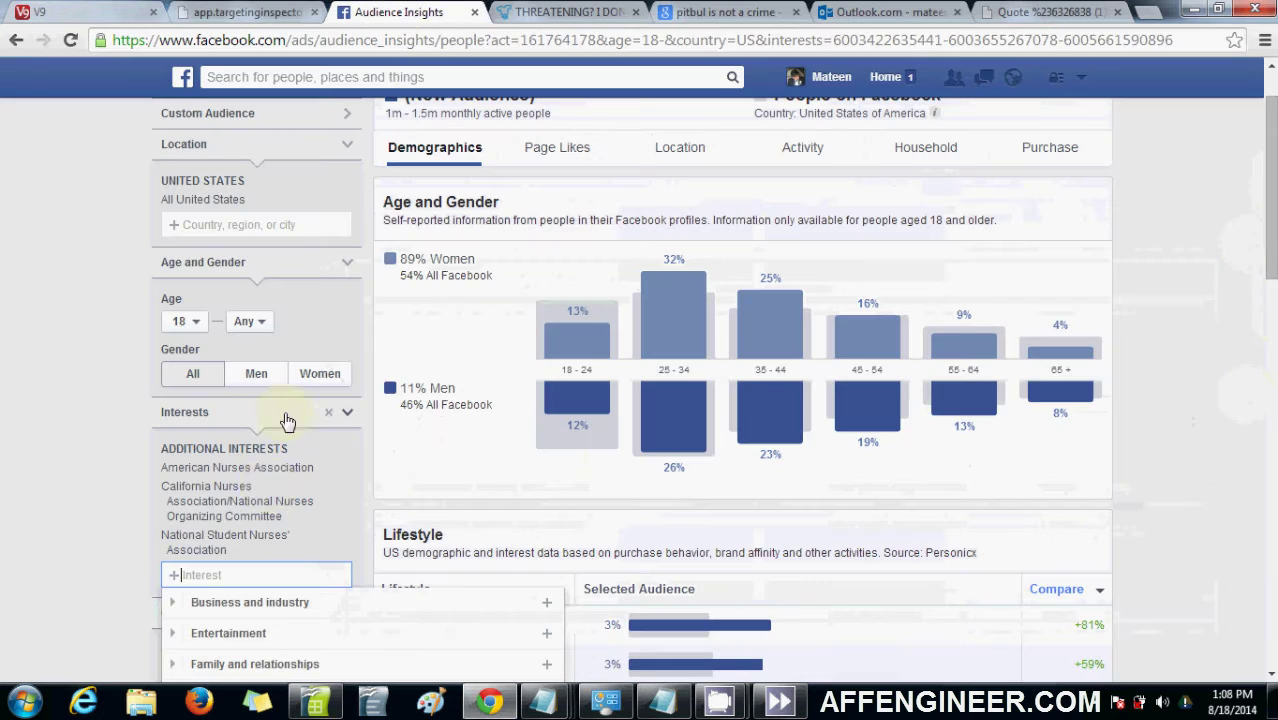
pyautogui.write('nursebo')
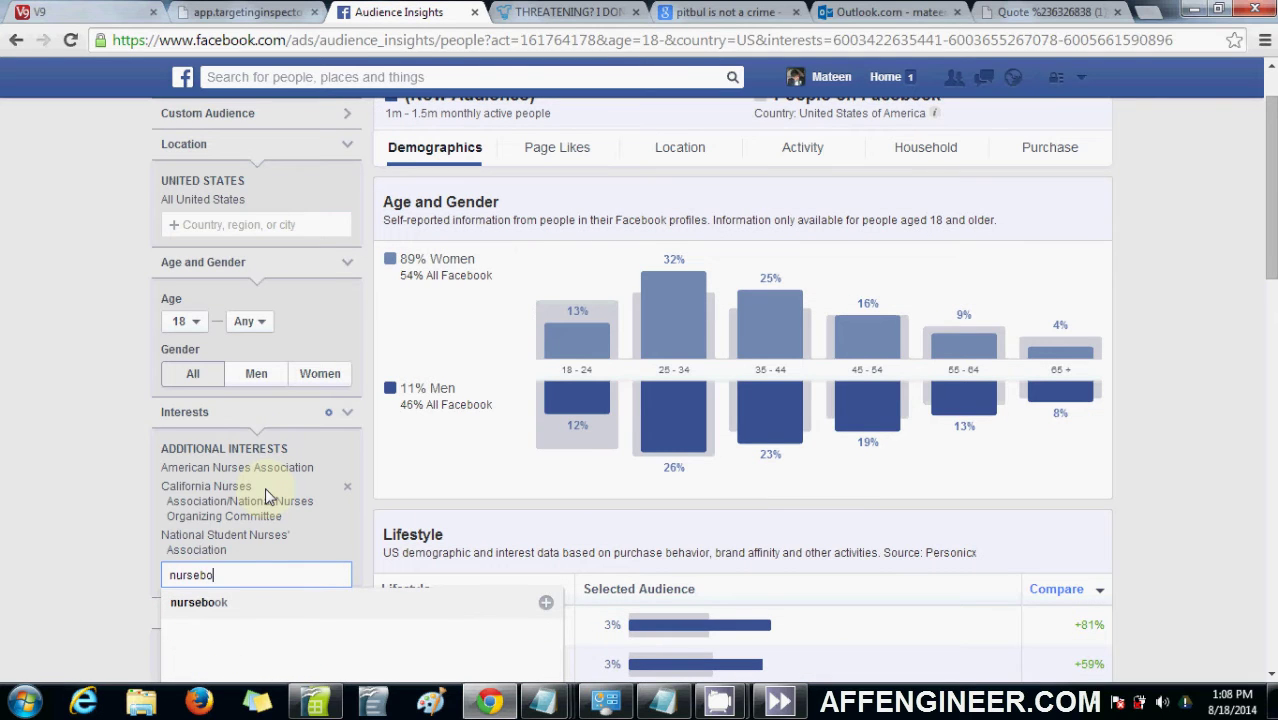
pyautogui.click(250, 602)
# Step: Check the remaining Targeting Inspector categories, and review the audience summary with its chosen interests in Audience Insights
pyautogui.click(565, 12)
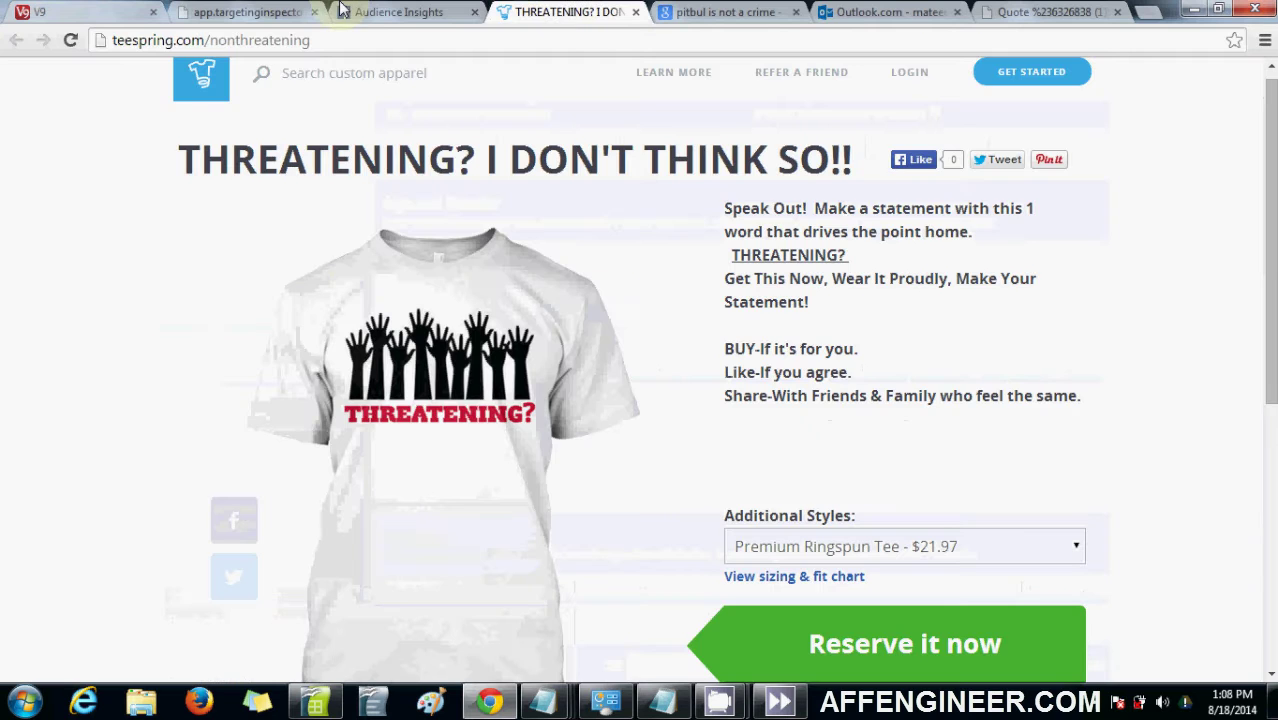
pyautogui.click(290, 12)
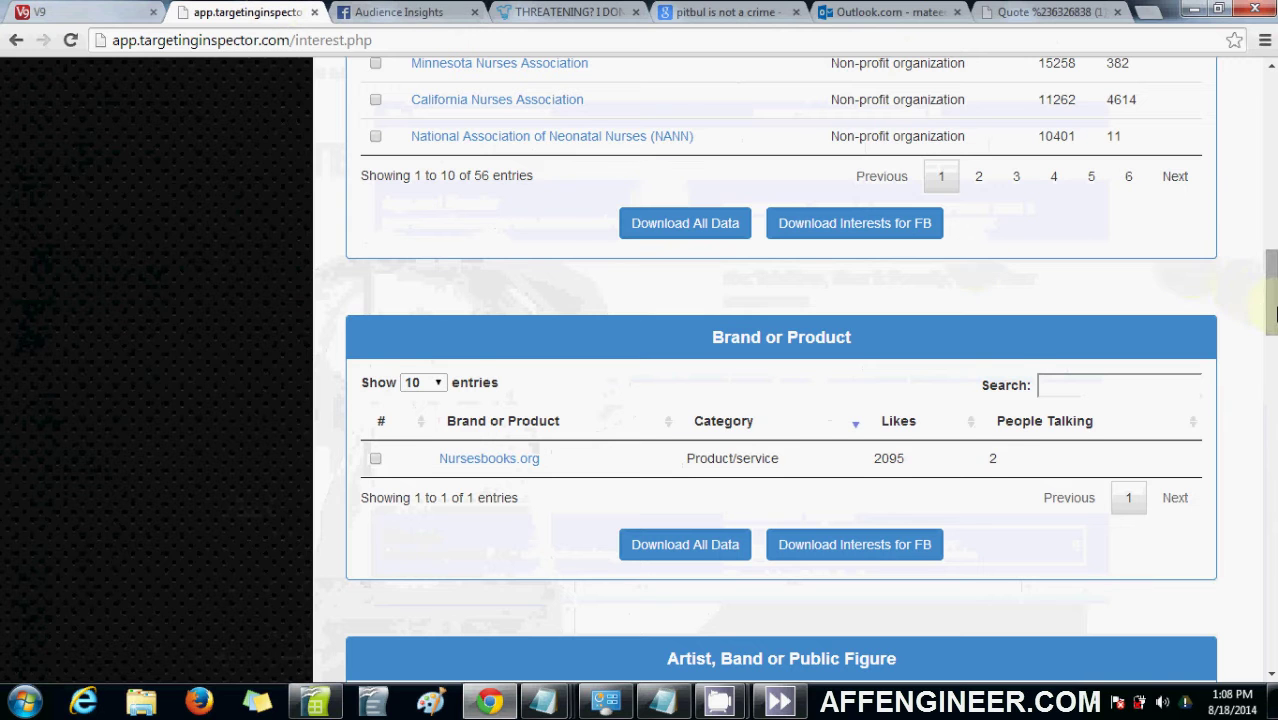
pyautogui.moveTo(1272, 313)
pyautogui.mouseDown()
pyautogui.moveTo(1268, 350)
pyautogui.moveTo(1268, 337)
pyautogui.mouseUp()
pyautogui.click(400, 12)
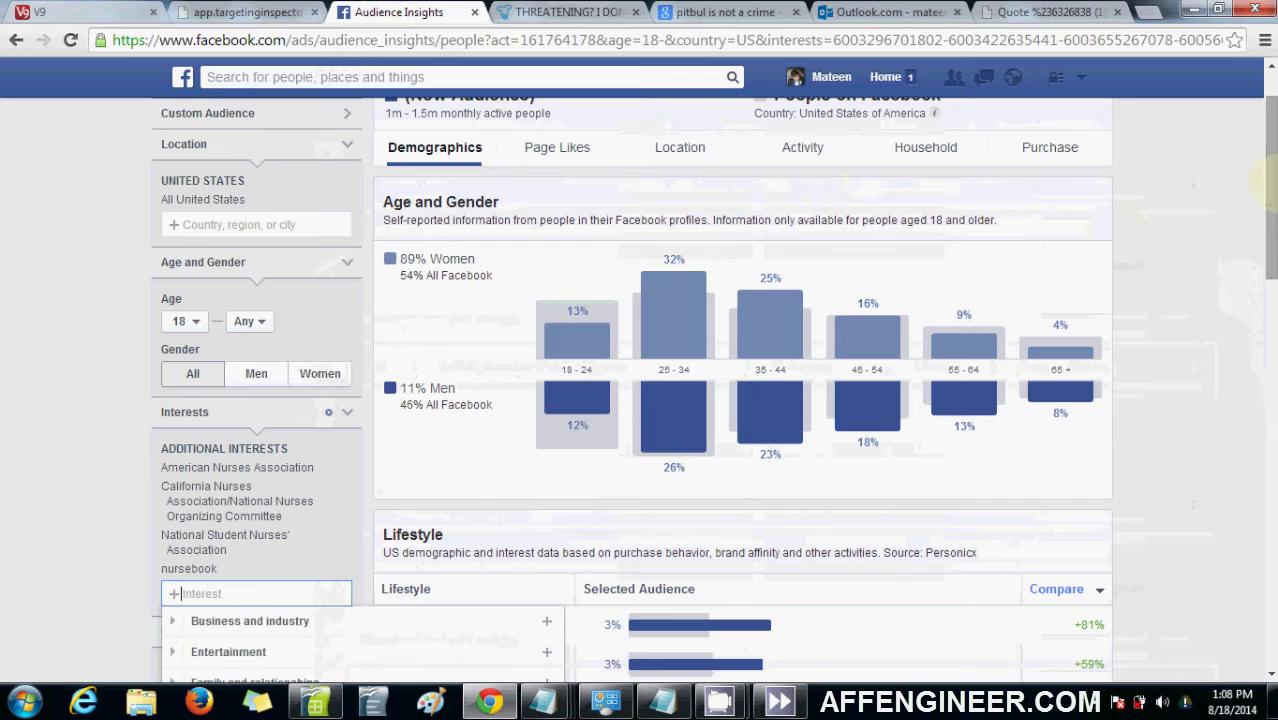
pyautogui.moveTo(1270, 185); pyautogui.dragTo(1270, 170)
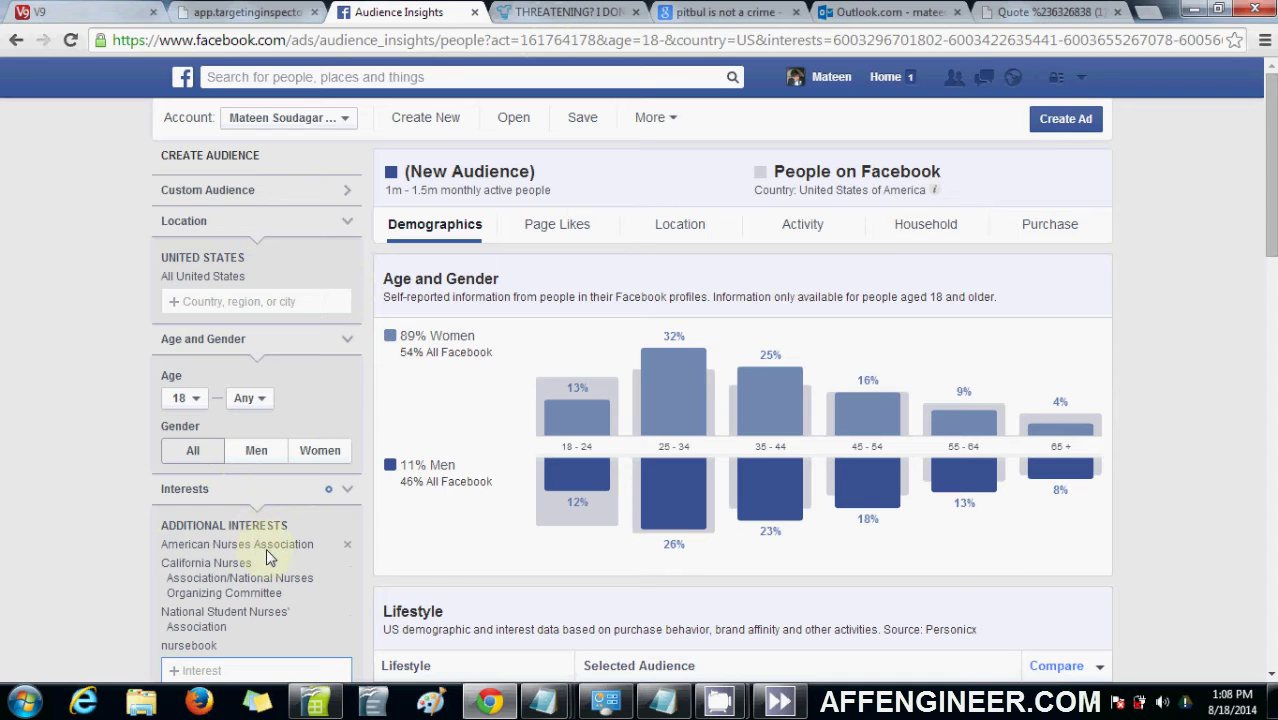
# Step: Switch to Targeting Inspector and review the filter words and the company and organization results for nurses
pyautogui.click(553, 10)
pyautogui.click(254, 10)
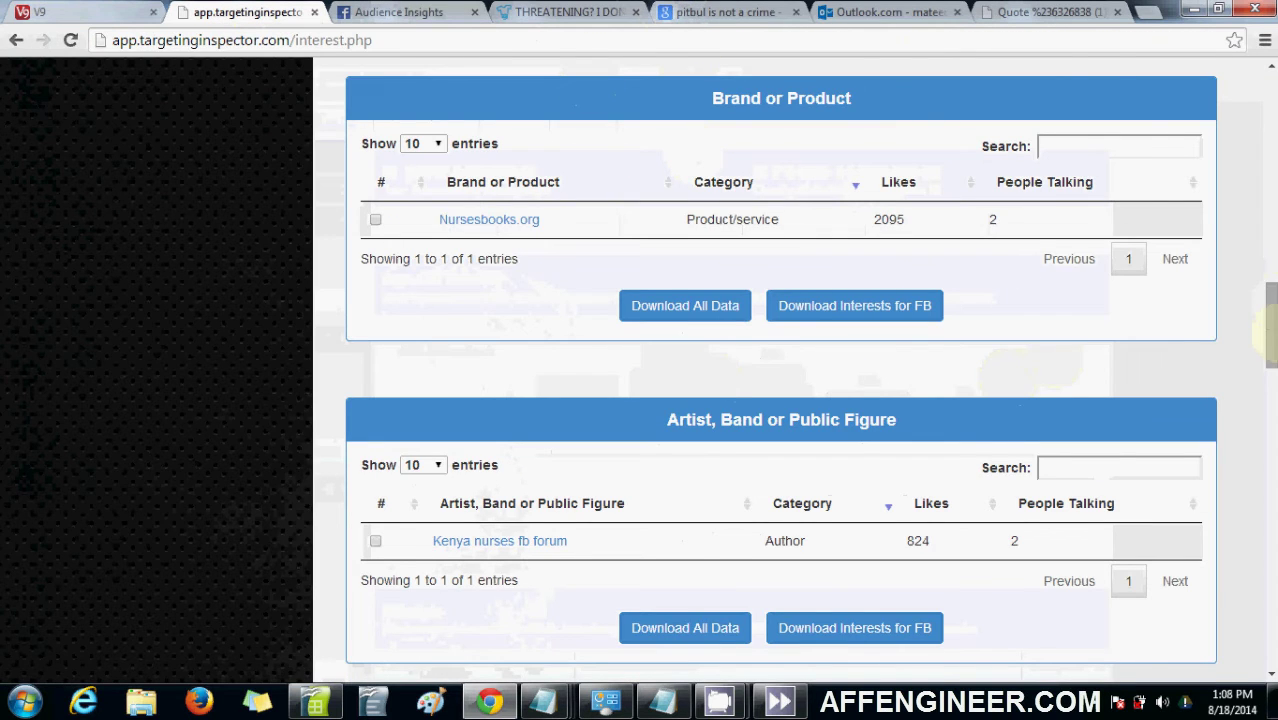
pyautogui.moveTo(1266, 330); pyautogui.dragTo(1272, 135)
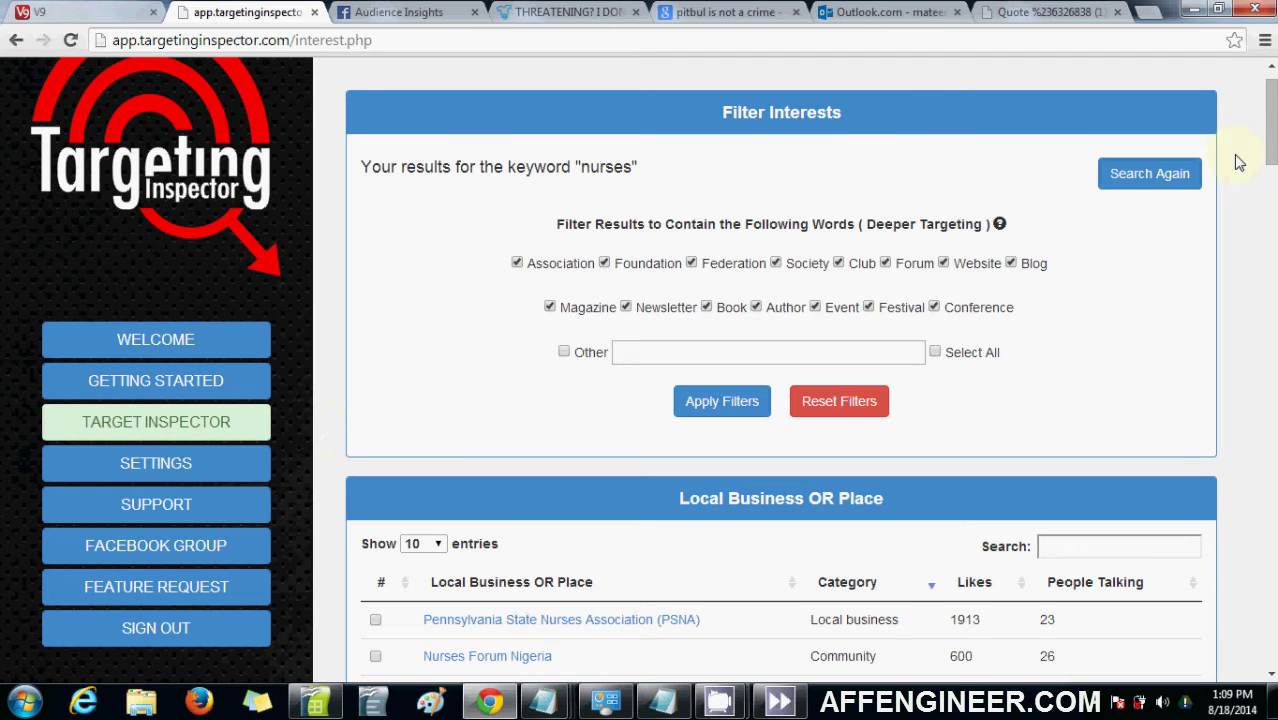
pyautogui.moveTo(1268, 125); pyautogui.dragTo(1268, 236)
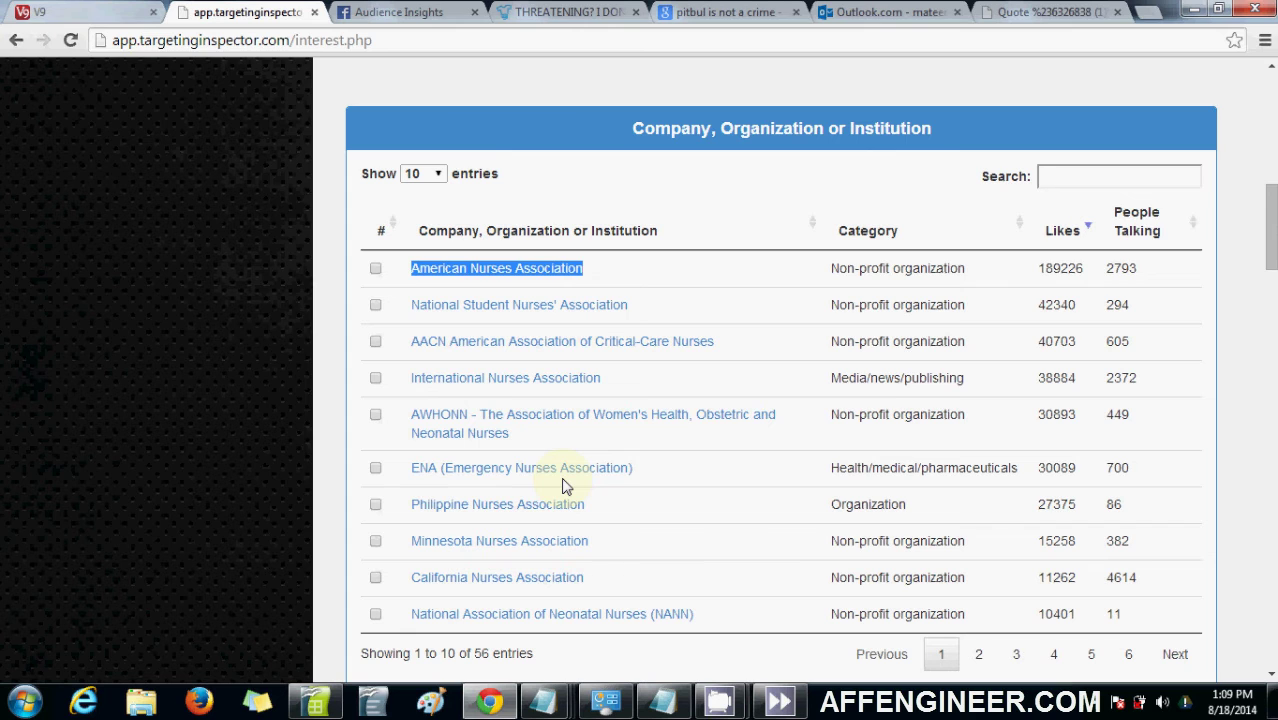
pyautogui.click(397, 282)
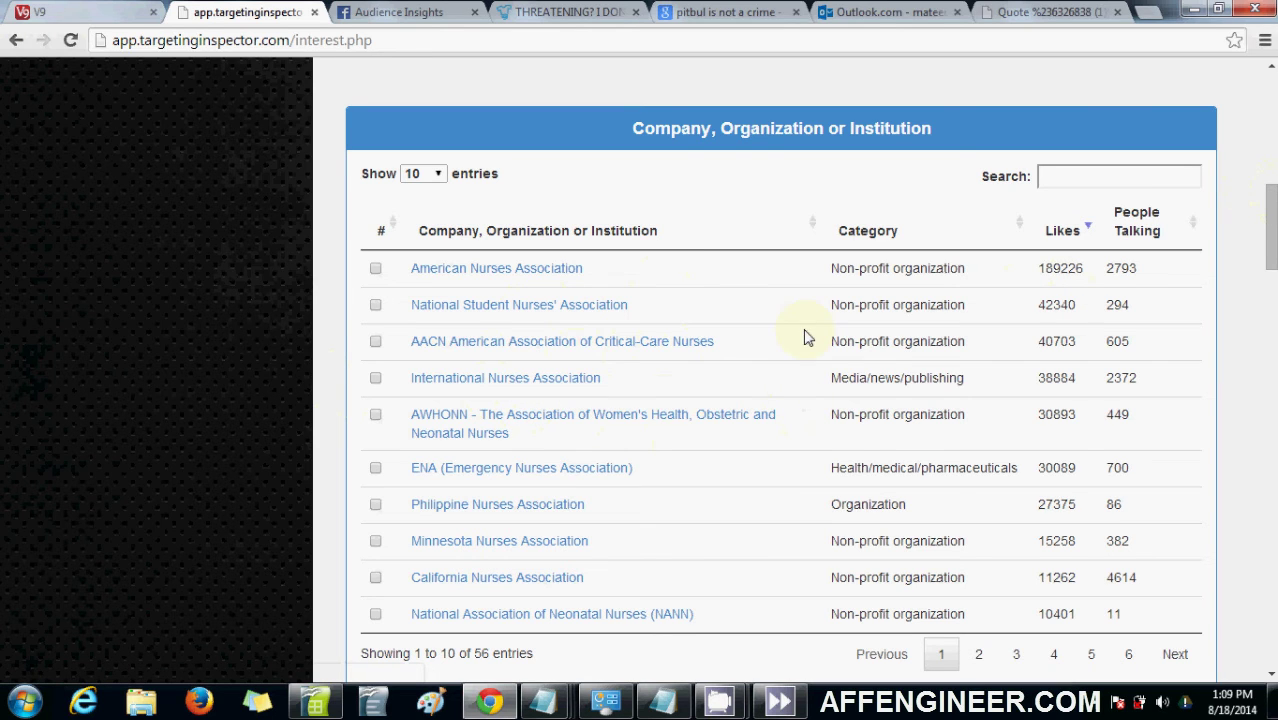
pyautogui.moveTo(1270, 205); pyautogui.dragTo(1270, 108)
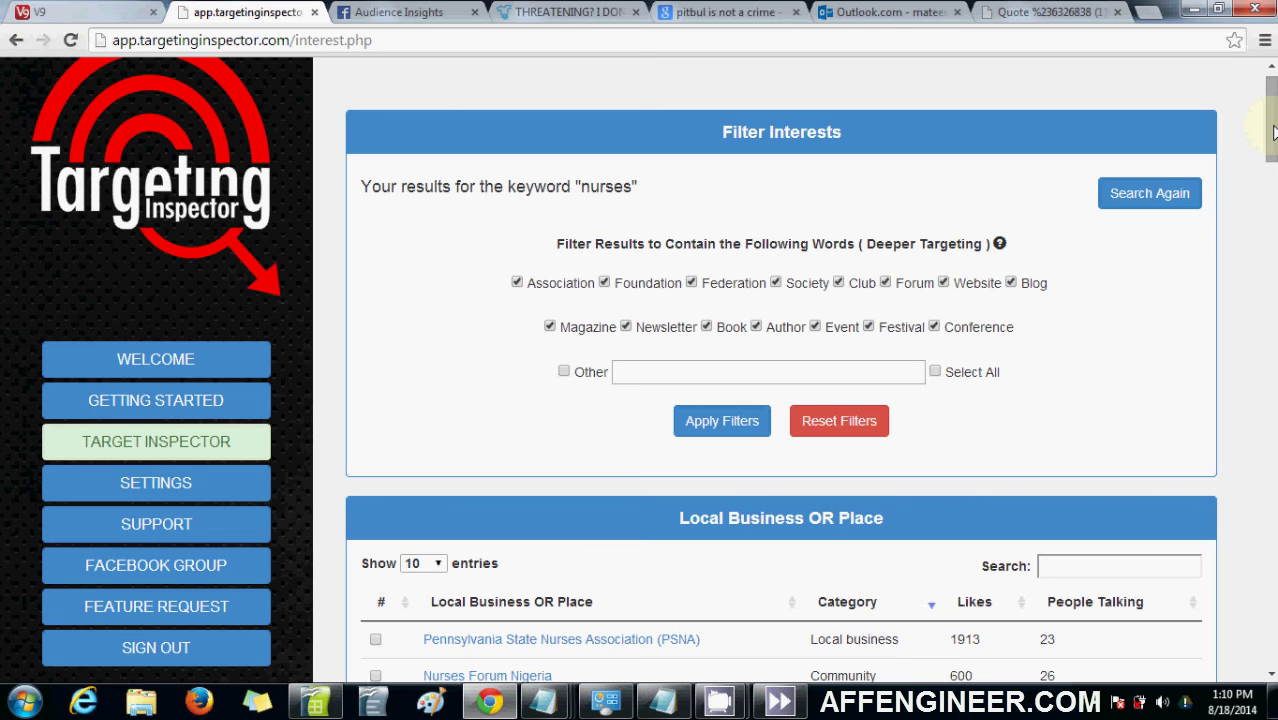
pyautogui.moveTo(1273, 133); pyautogui.dragTo(1273, 200)
pyautogui.scroll(5, 1180, 205)
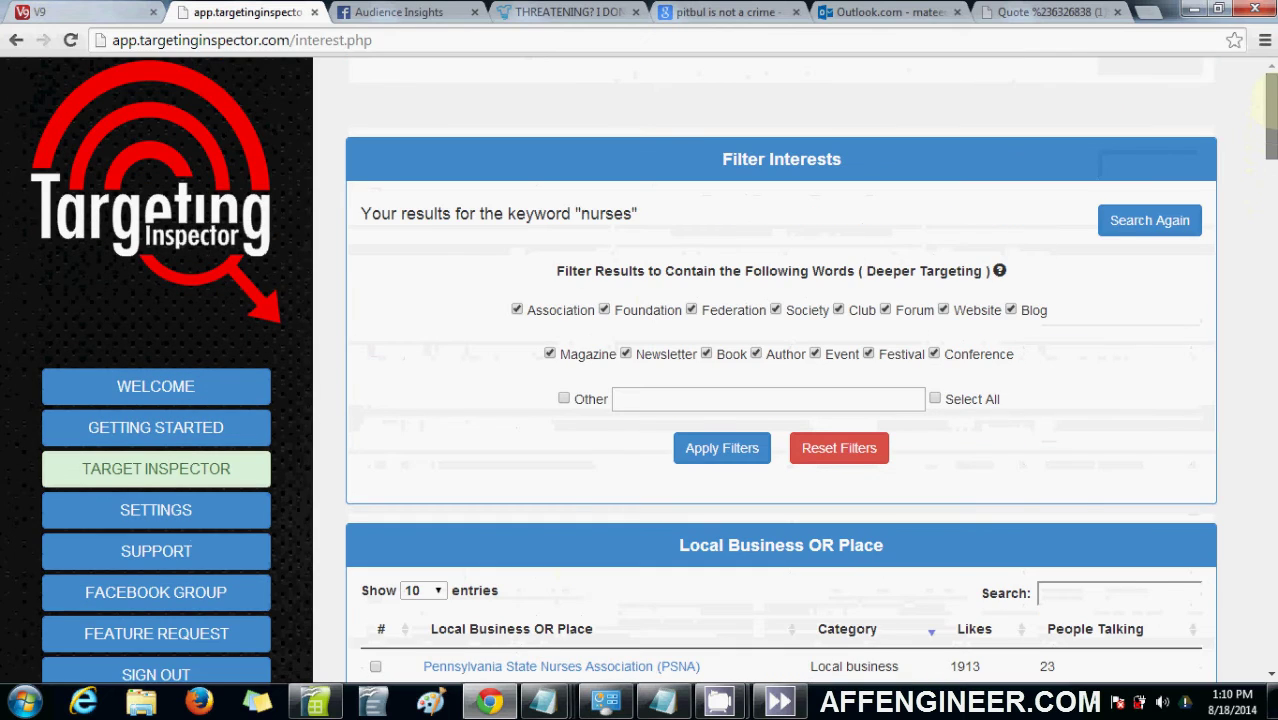
# Step: Run a new interest search for "german shepherd" and apply all of the predefined filter words to the results
pyautogui.click(1128, 221)
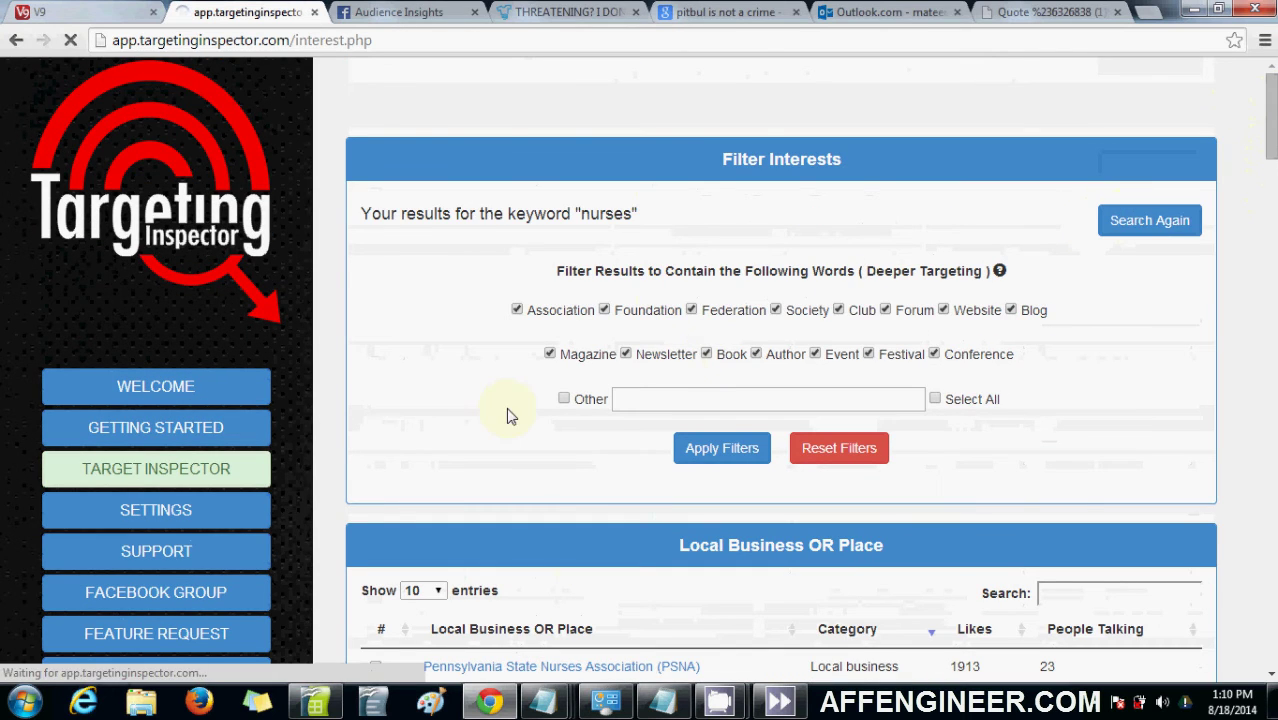
pyautogui.click(707, 237)
pyautogui.write('german')
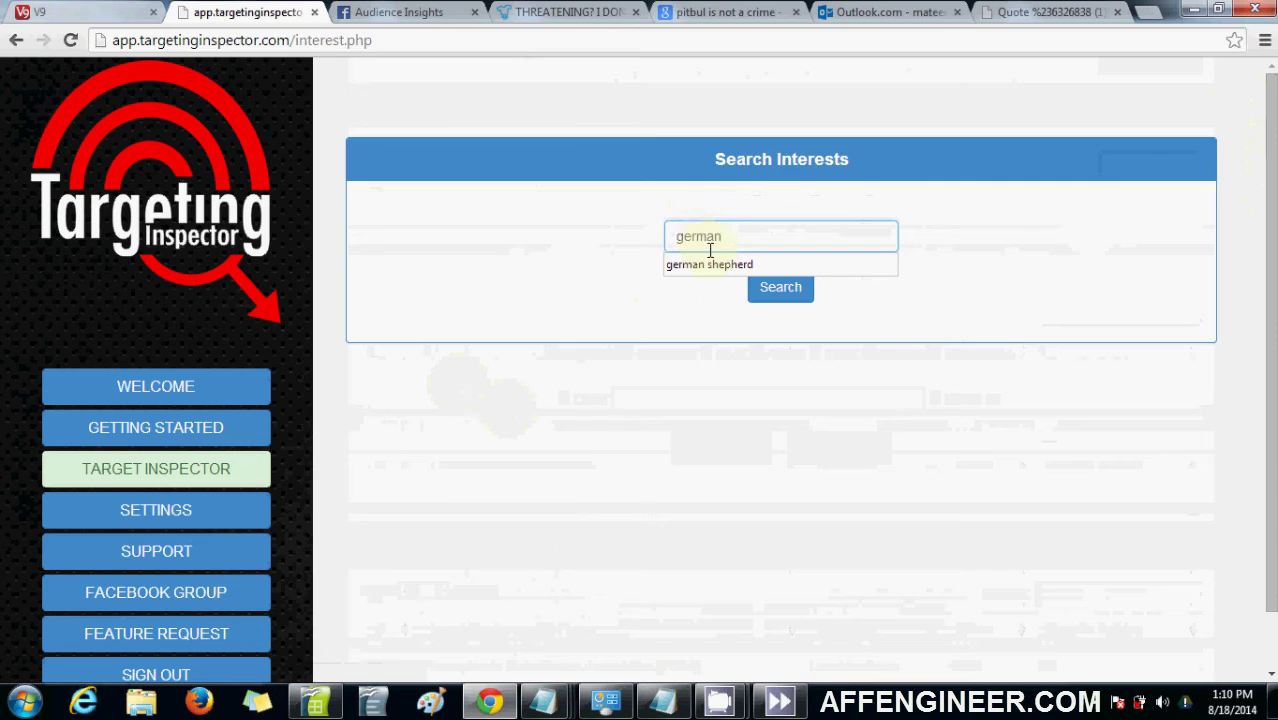
pyautogui.click(709, 264)
pyautogui.click(780, 287)
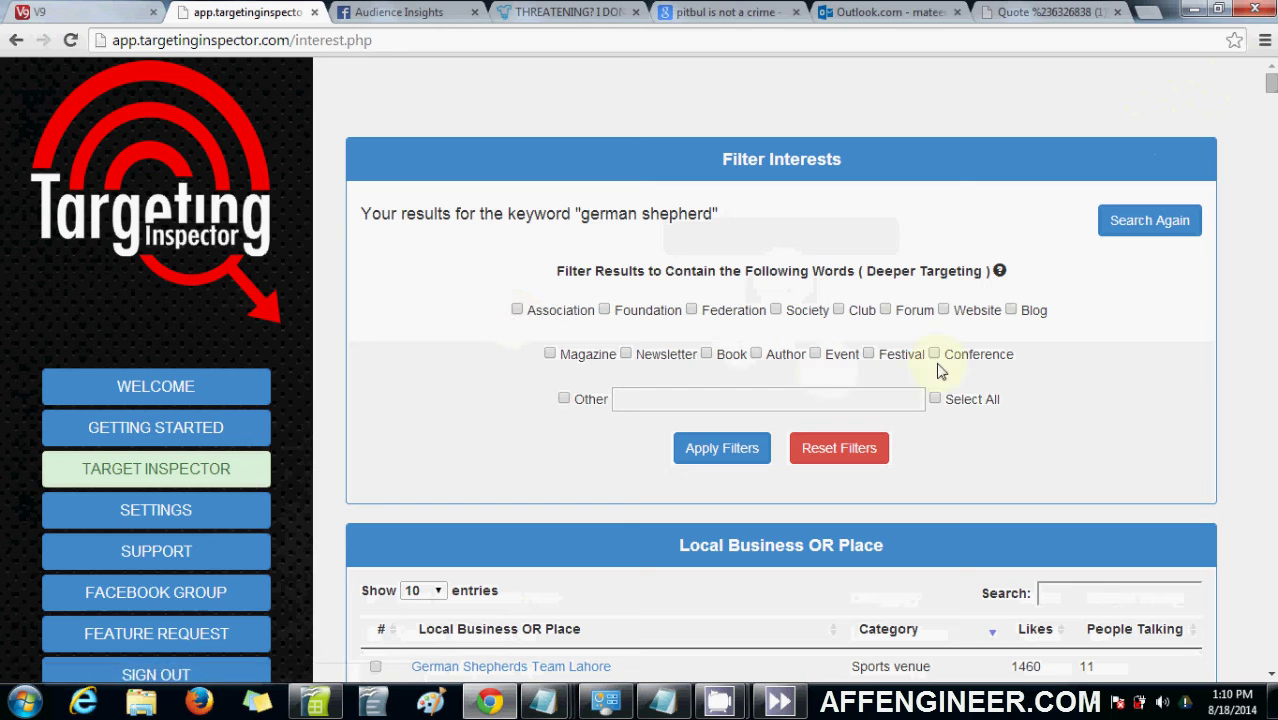
pyautogui.click(935, 398)
pyautogui.click(733, 452)
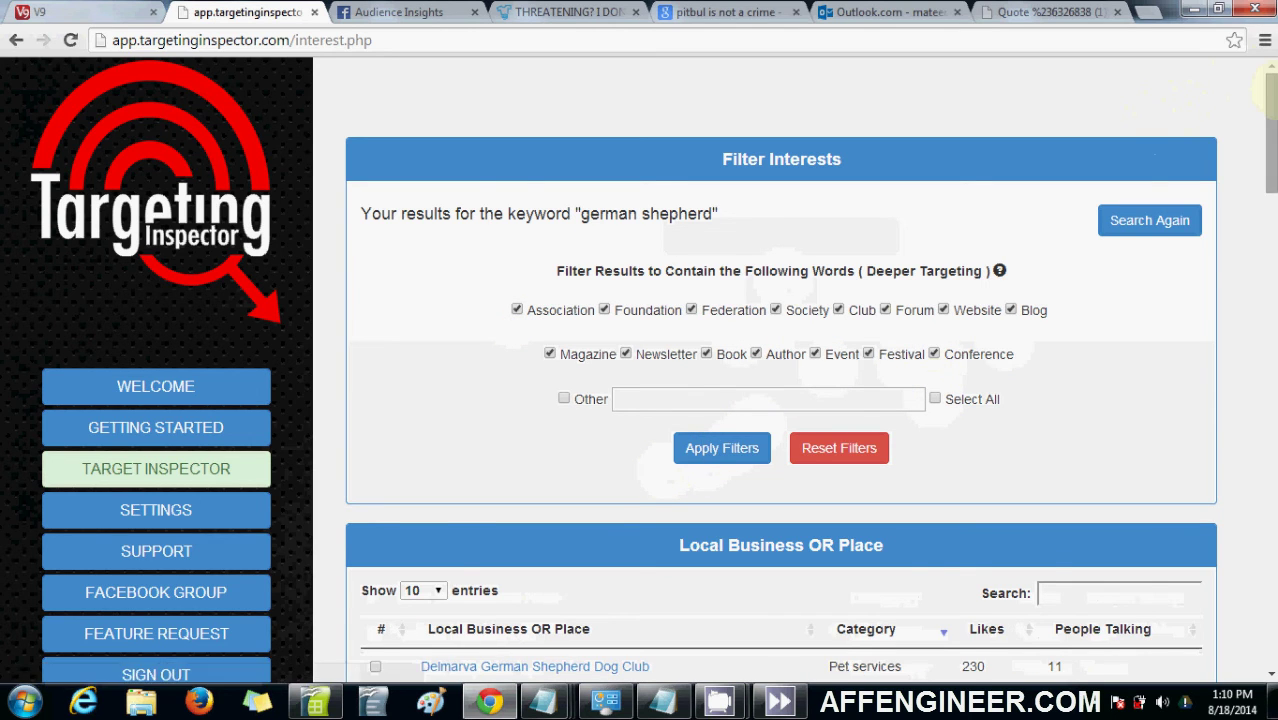
# Step: Sort the local business results by category and the company and organization results by likes, highest first
pyautogui.moveTo(1273, 120); pyautogui.dragTo(1275, 183)
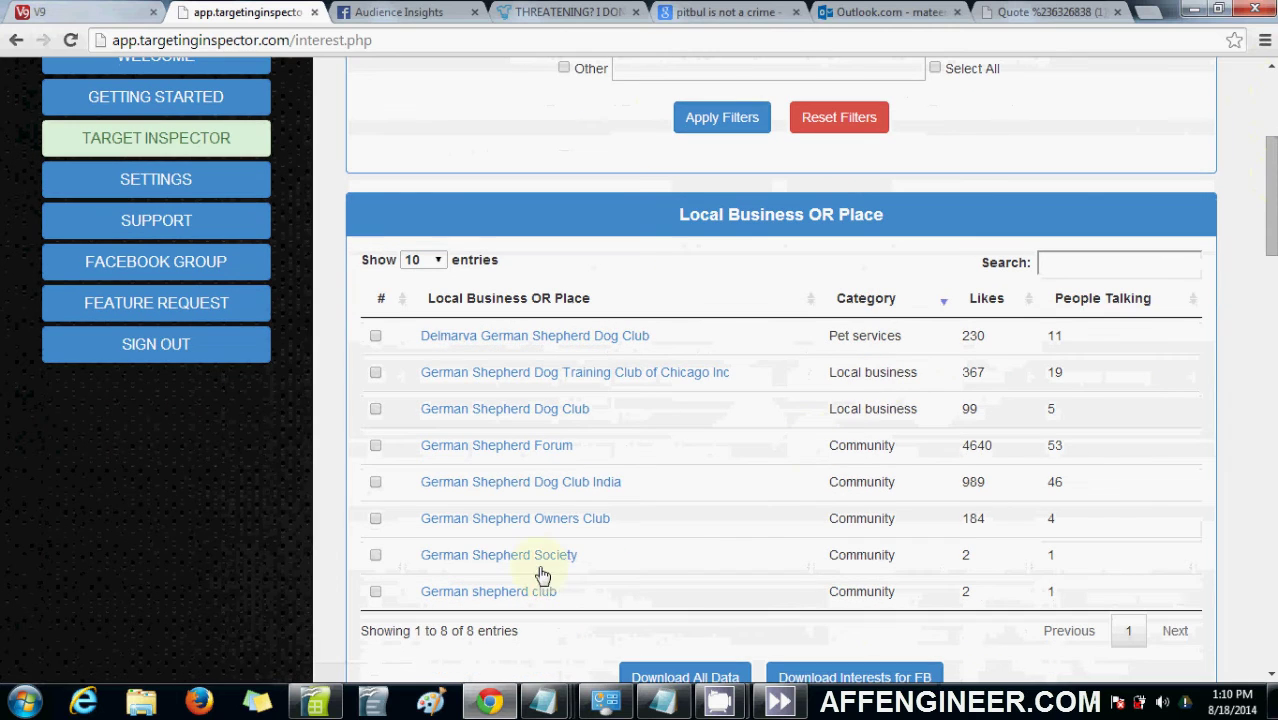
pyautogui.click(864, 295)
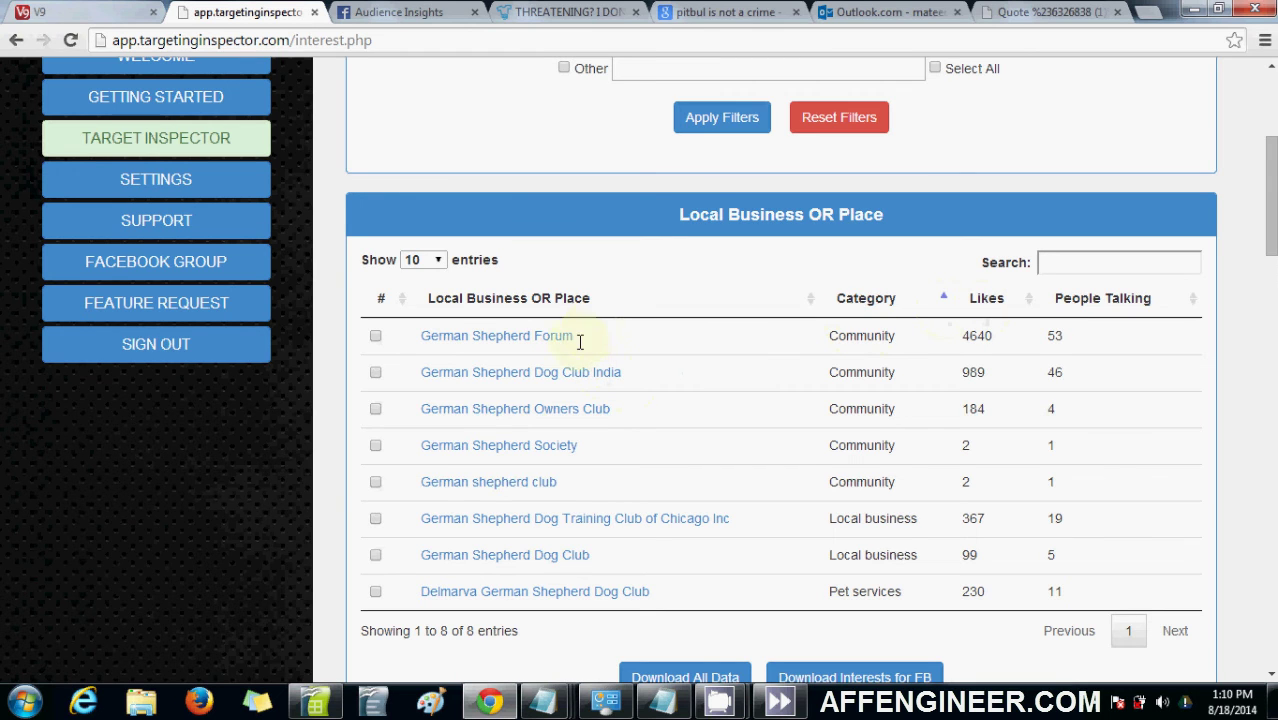
pyautogui.moveTo(579, 342); pyautogui.dragTo(473, 340)
pyautogui.moveTo(1268, 179); pyautogui.dragTo(1268, 280)
pyautogui.click(1003, 343)
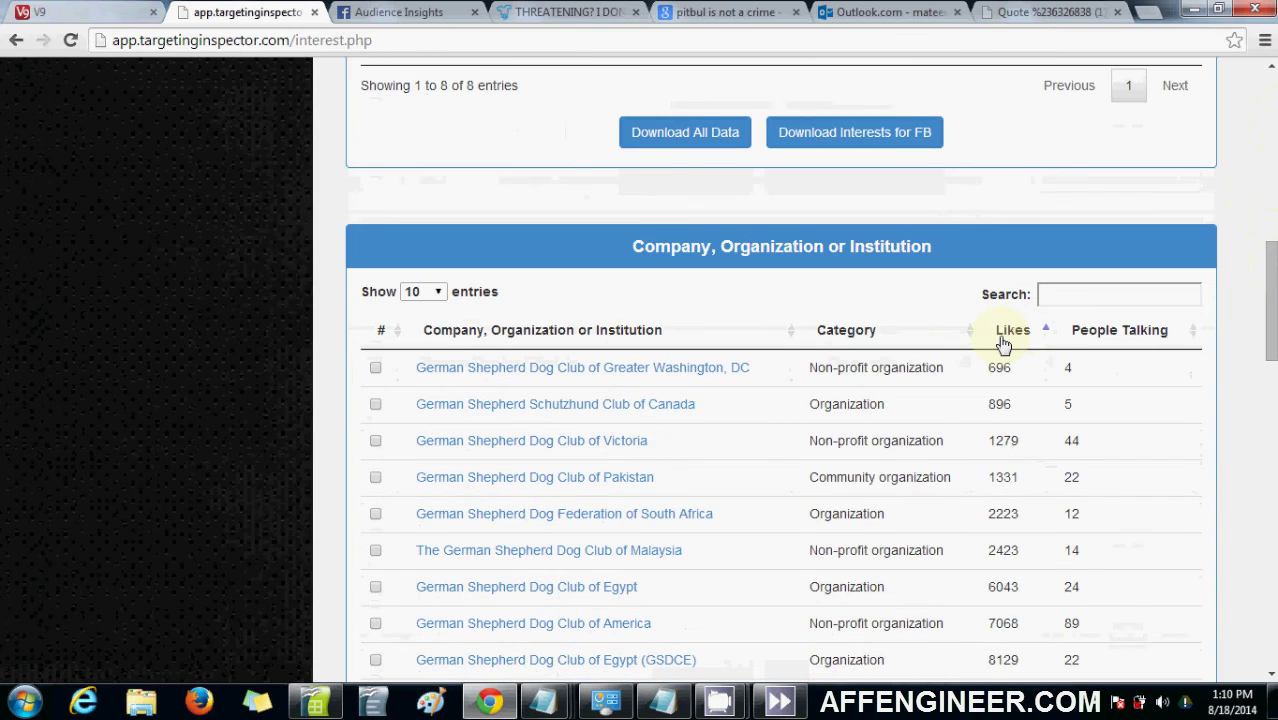
pyautogui.click(1003, 343)
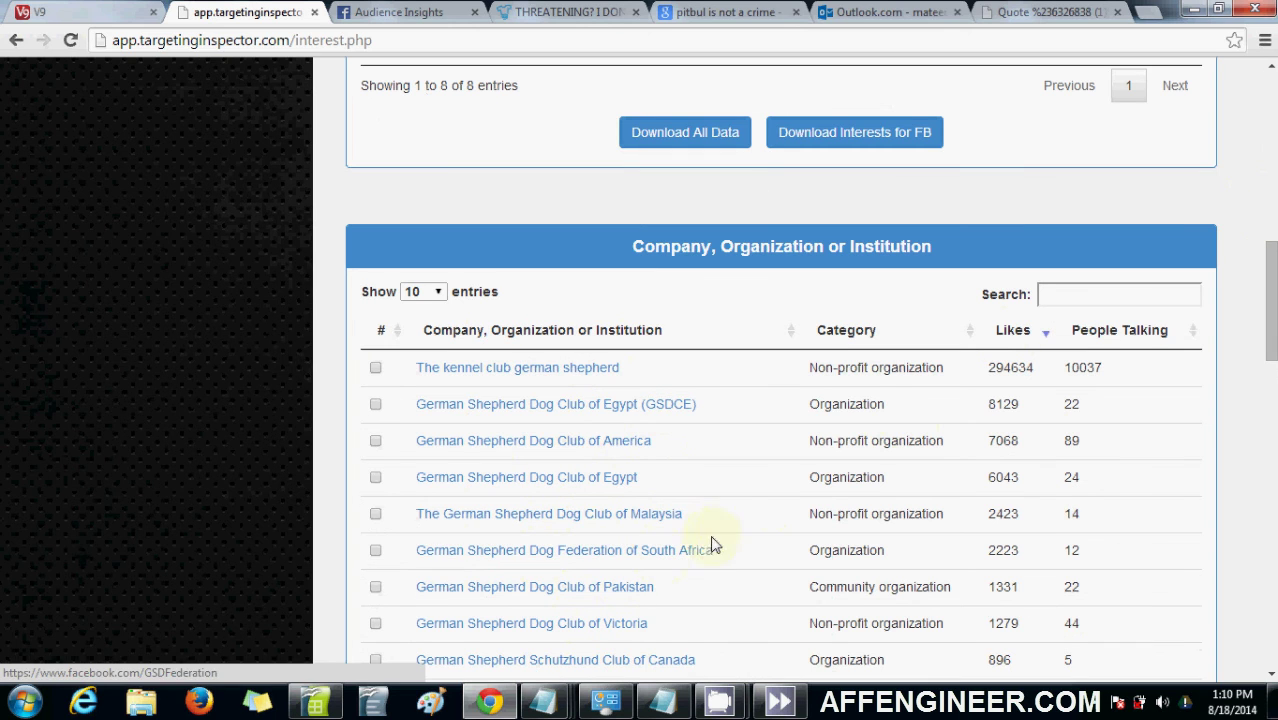
pyautogui.moveTo(1270, 300); pyautogui.dragTo(1268, 120)
pyautogui.click(801, 344)
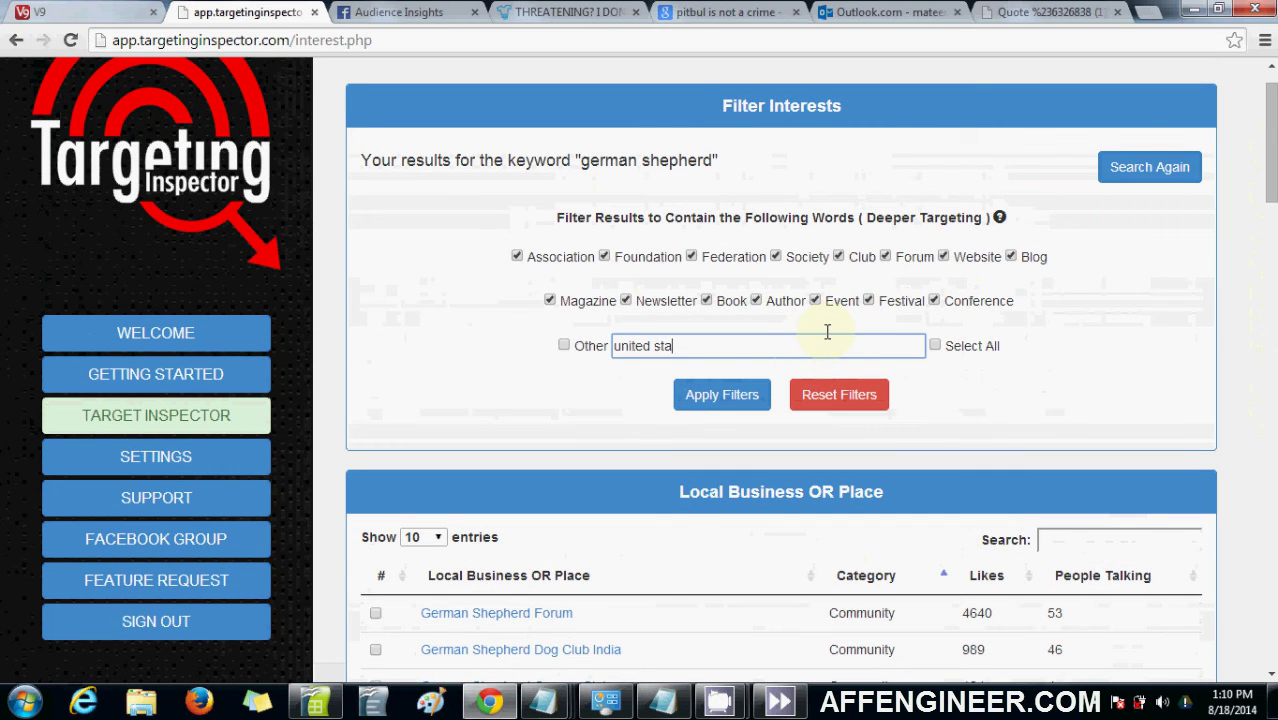
pyautogui.write('united sta')
pyautogui.press('BackSpace')
pyautogui.press('BackSpace')
pyautogui.press('BackSpace')
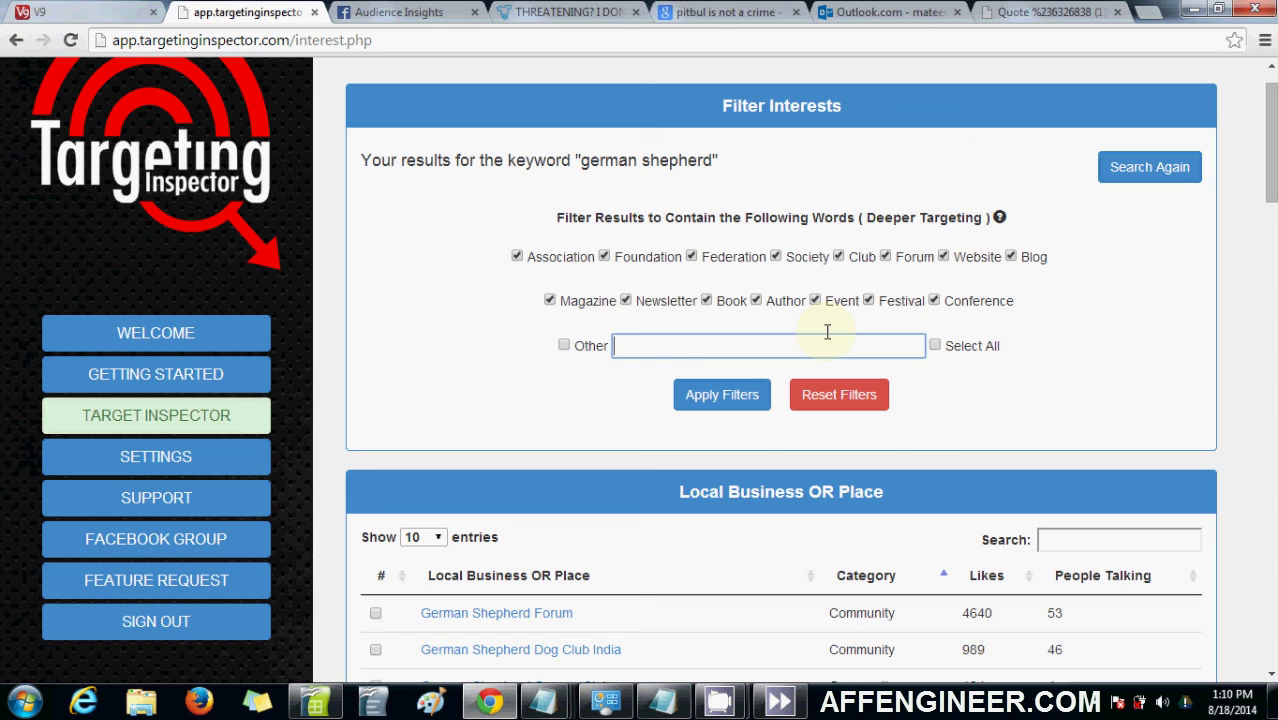
# Step: Set the Other filter words to "america, american, united states", enable the Other option, and apply the filters
pyautogui.write('amer')
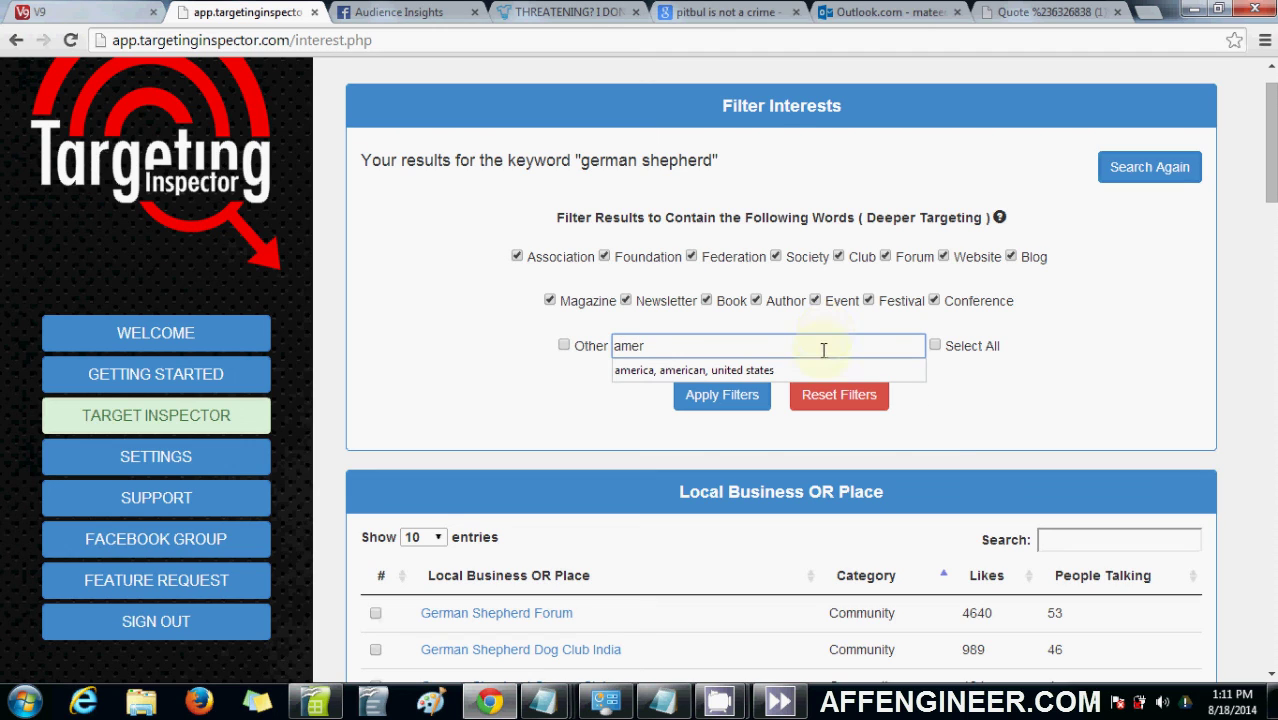
pyautogui.press('Down')
pyautogui.press('Return')
pyautogui.click(722, 392)
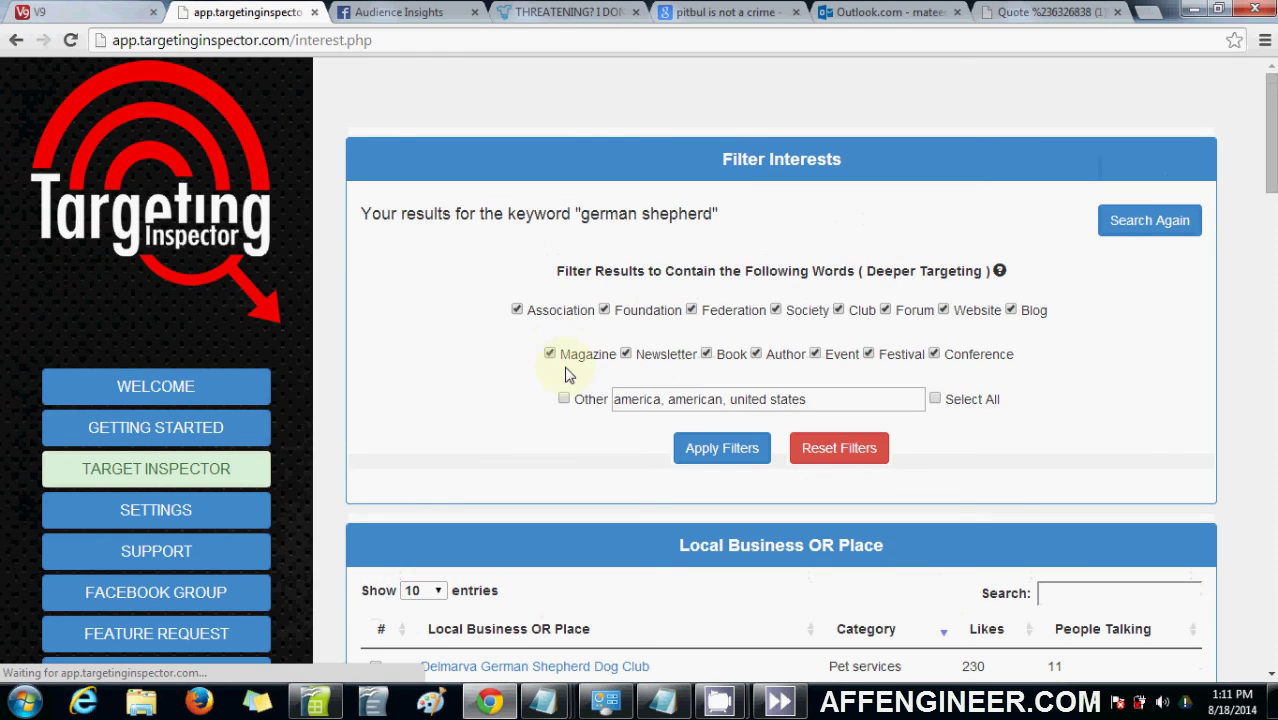
pyautogui.click(563, 398)
pyautogui.click(708, 452)
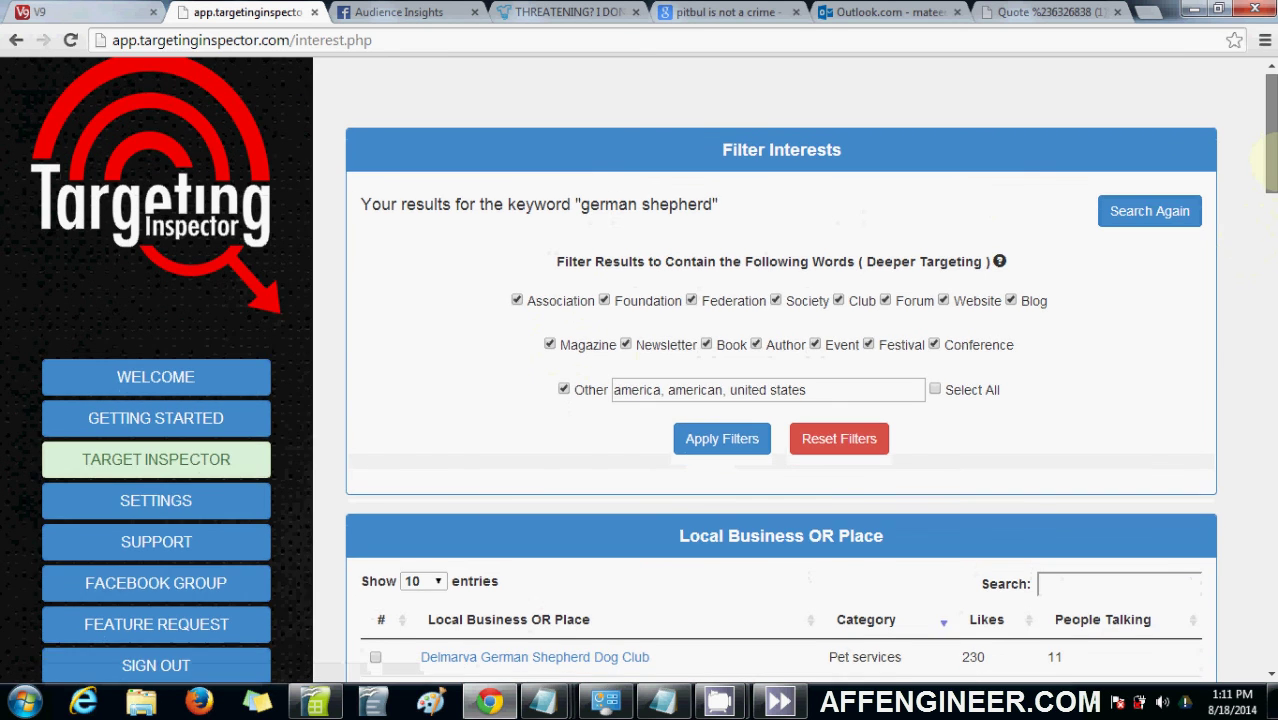
pyautogui.moveTo(1268, 150)
pyautogui.mouseDown()
pyautogui.moveTo(1264, 405)
pyautogui.moveTo(1272, 140)
pyautogui.mouseUp()
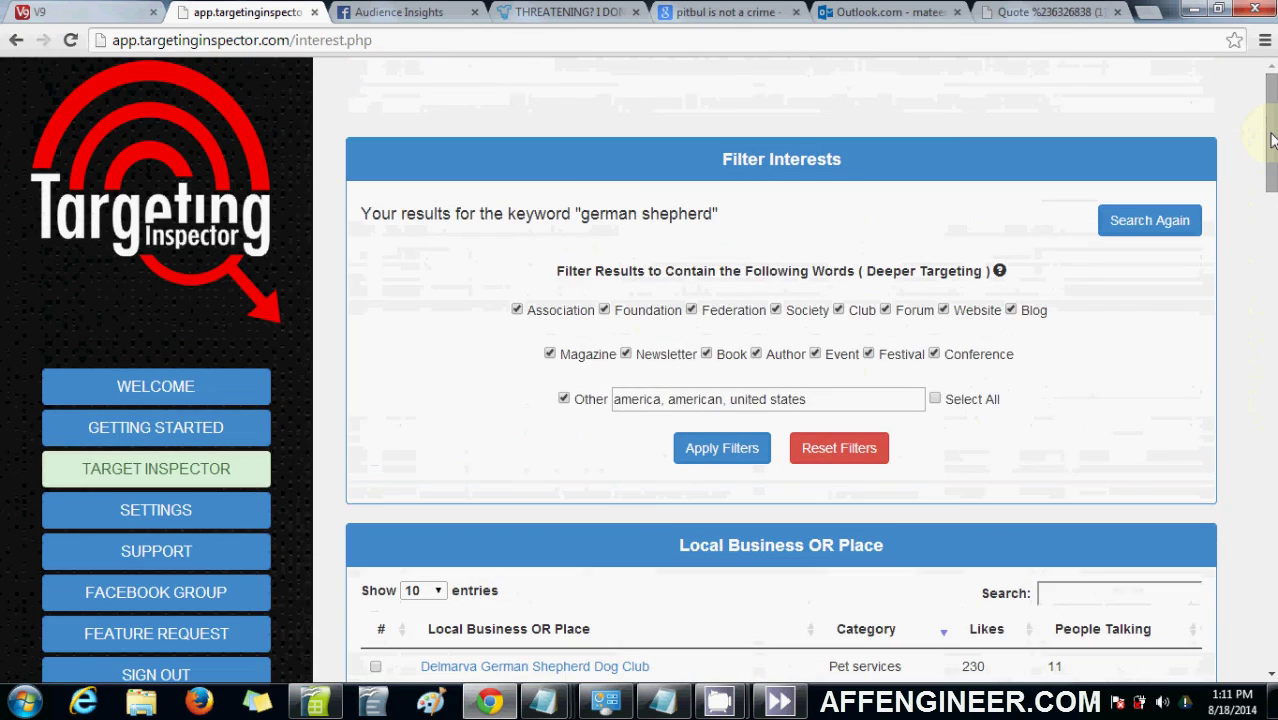